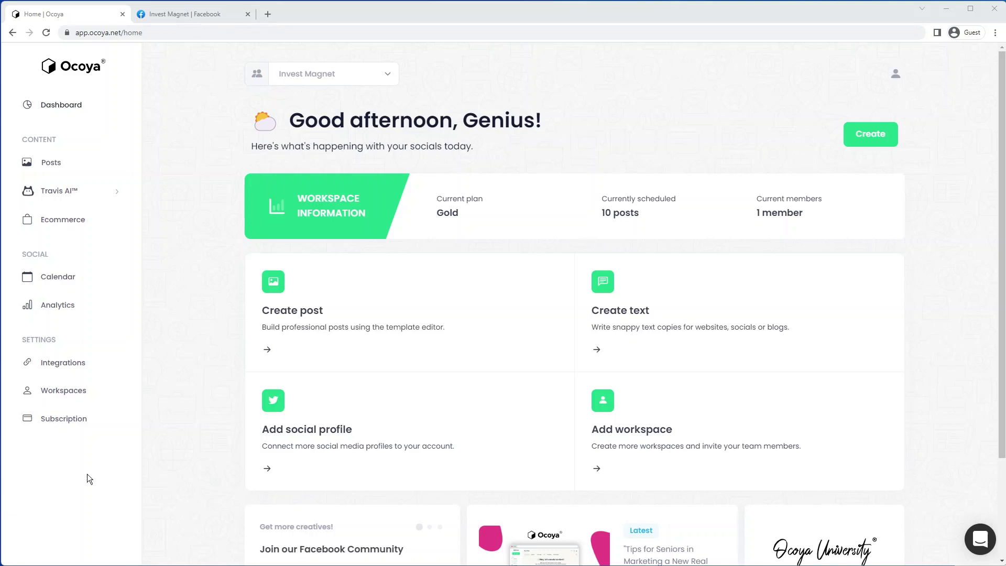
Step: Open Integrations and keep Invest Magnet as the selected workspace
{"action": "left_click", "coordinate": [84, 365]}
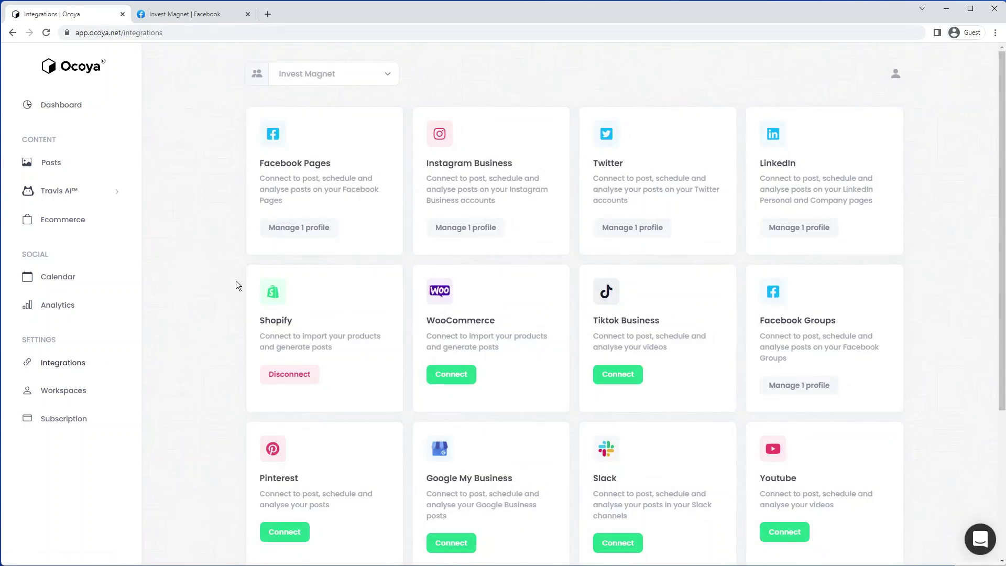
{"action": "left_click", "coordinate": [387, 74]}
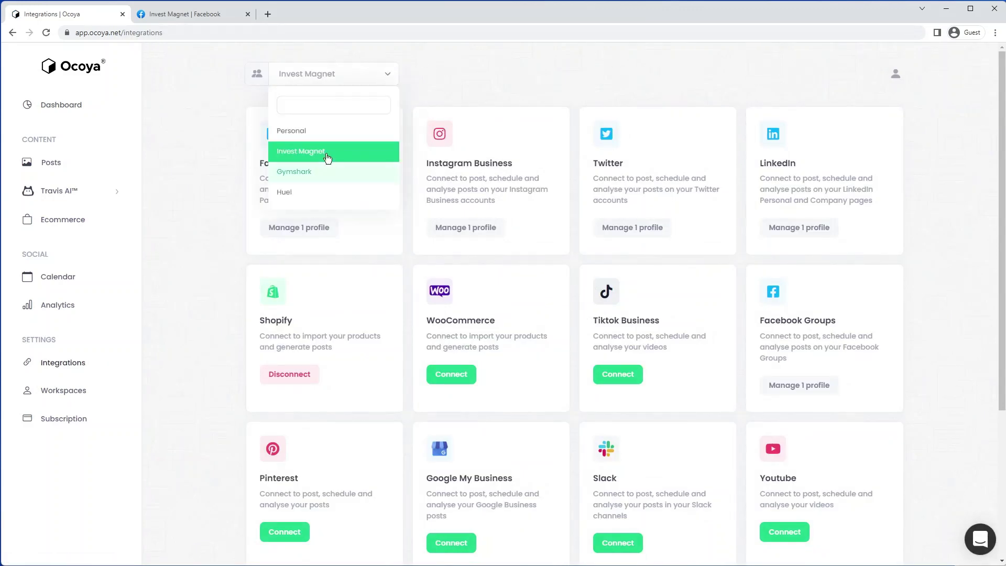
{"action": "left_click", "coordinate": [500, 64]}
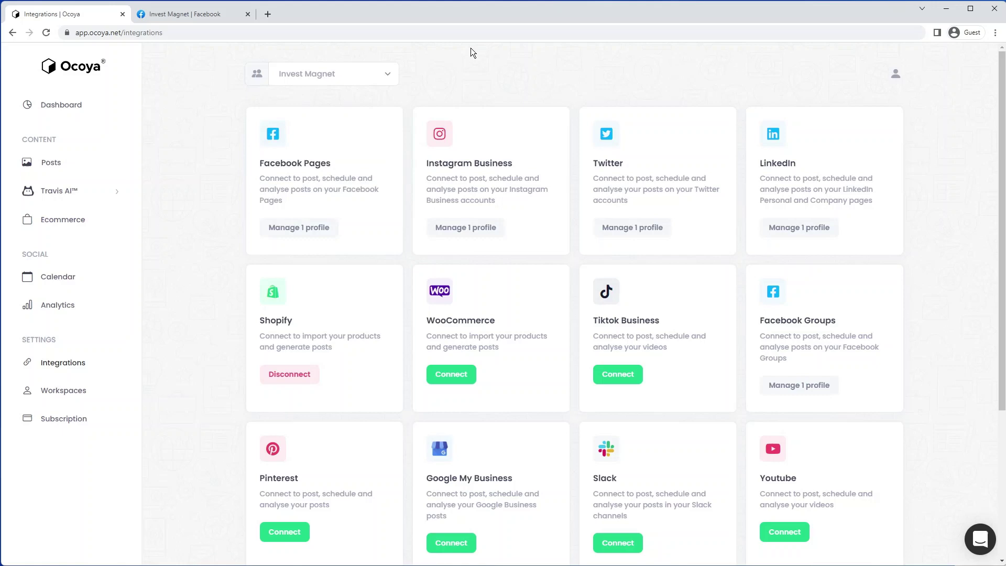
Step: Review the connected Facebook, Instagram, Twitter and LinkedIn profiles one by one
{"action": "left_click", "coordinate": [320, 231]}
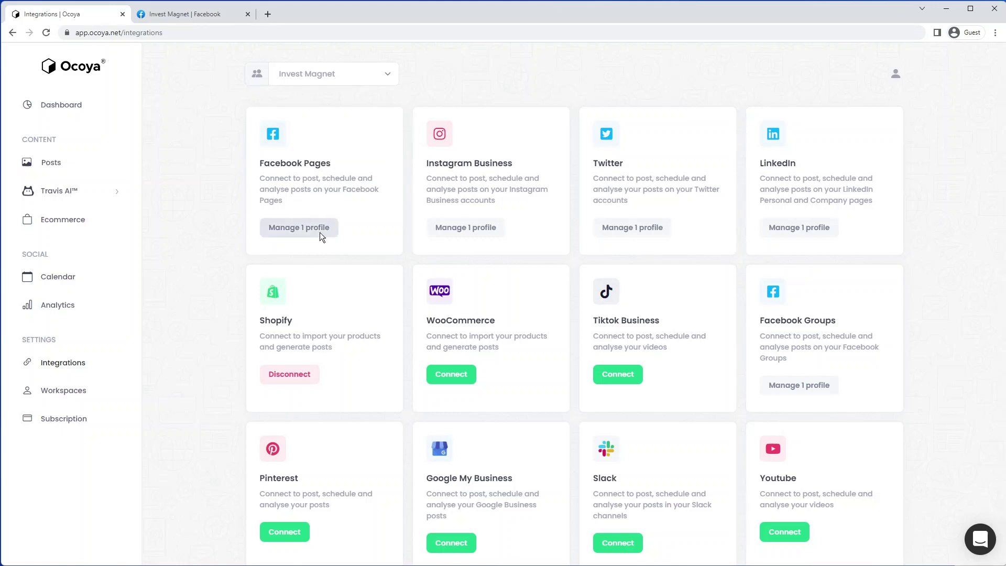
{"action": "left_click", "coordinate": [429, 285]}
{"action": "left_click", "coordinate": [454, 228]}
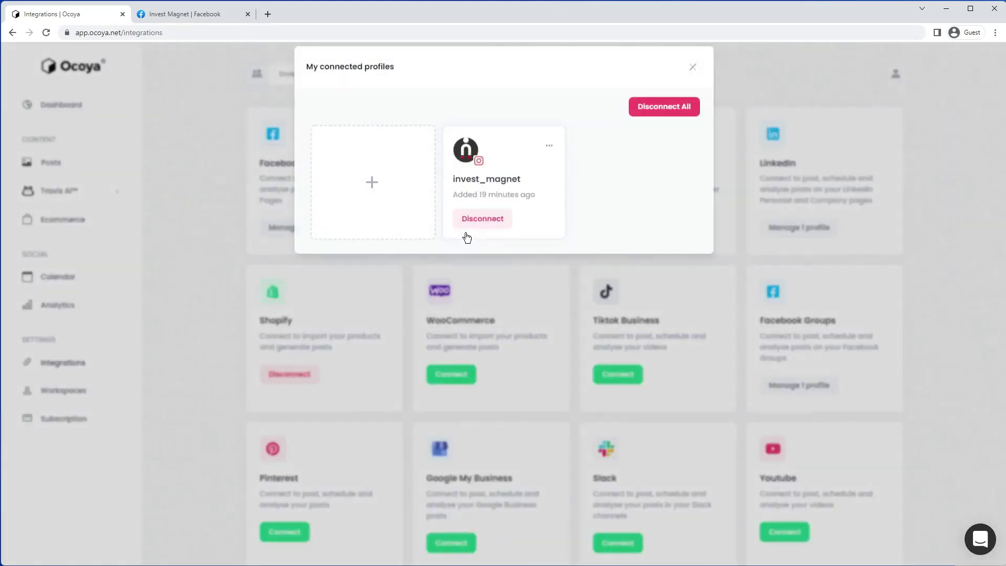
{"action": "left_click", "coordinate": [533, 294]}
{"action": "left_click", "coordinate": [636, 233]}
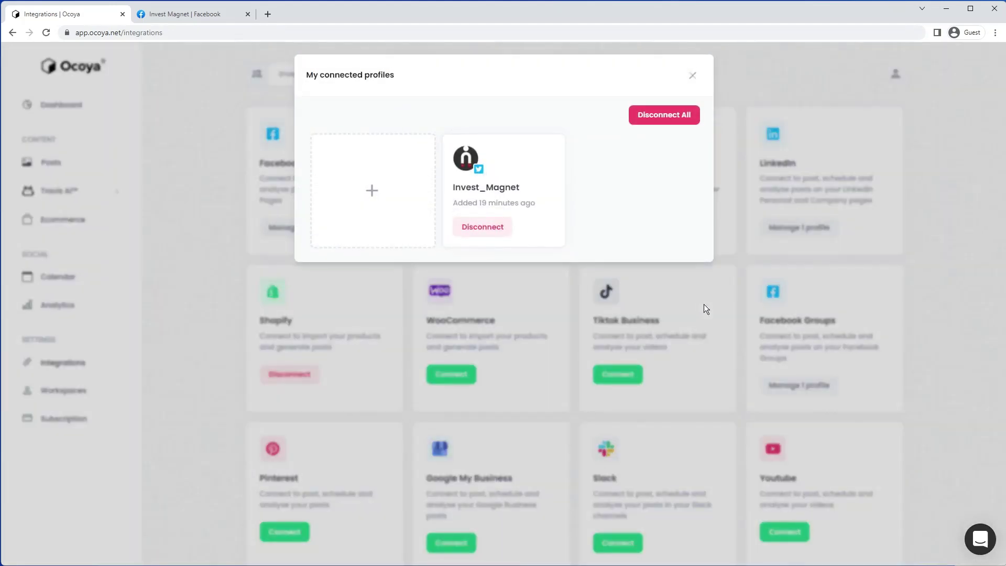
{"action": "left_click", "coordinate": [704, 306]}
{"action": "left_click", "coordinate": [802, 228]}
{"action": "left_click", "coordinate": [802, 284]}
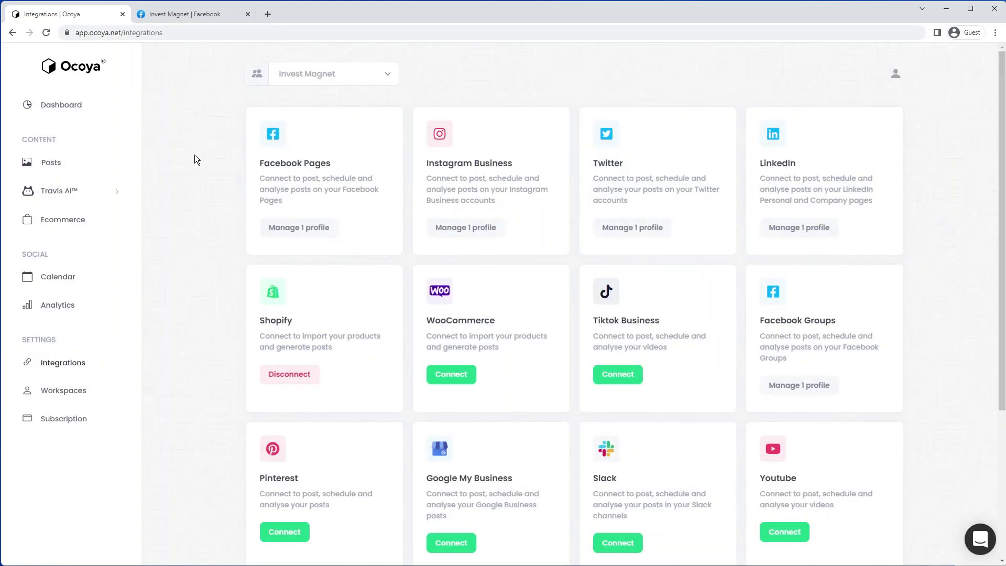
Step: From the Posts list, create a new post in Creator Studio
{"action": "left_click", "coordinate": [51, 165]}
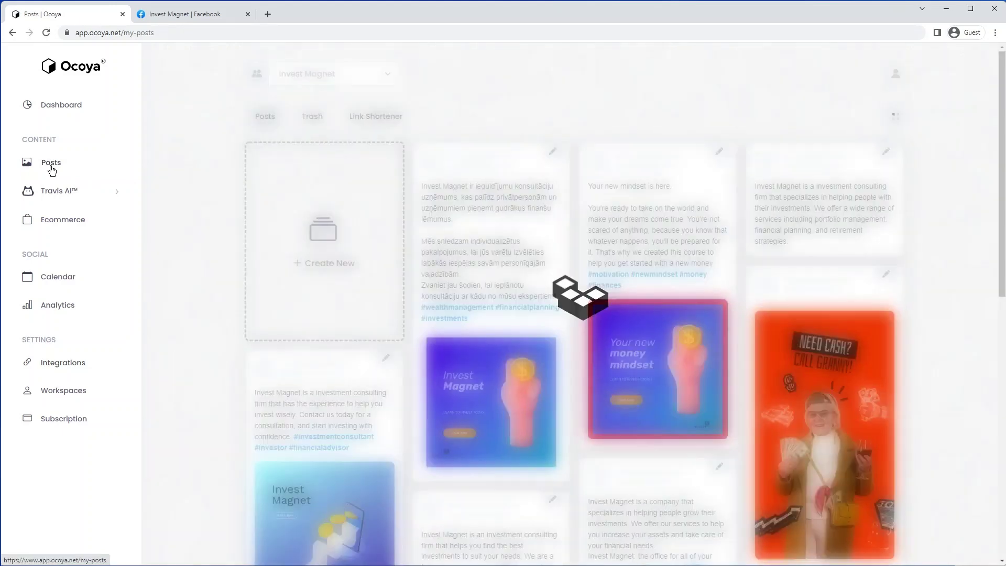
{"action": "scroll", "coordinate": [245, 234], "scroll_direction": "down", "scroll_amount": 5}
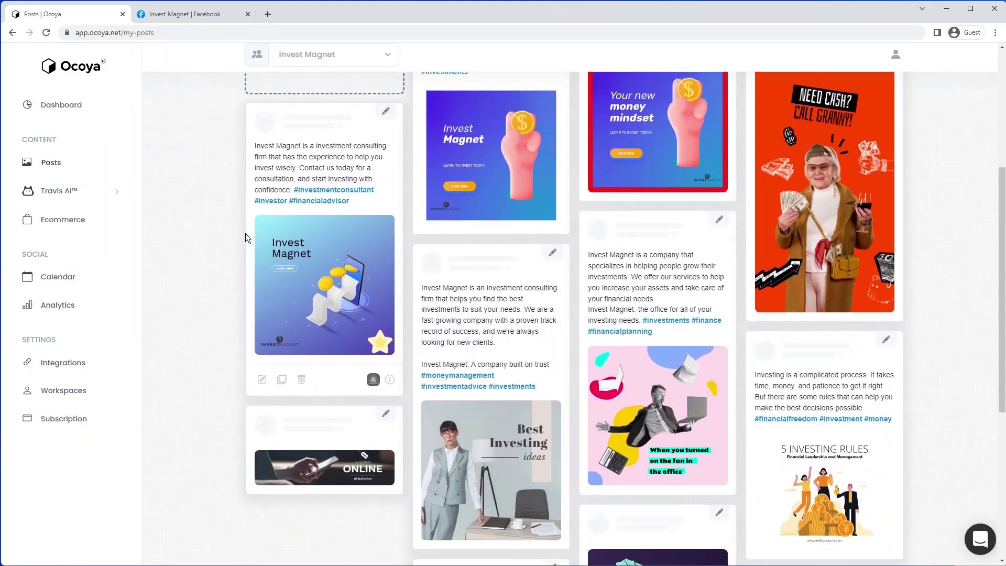
{"action": "scroll", "coordinate": [245, 234], "scroll_direction": "up", "scroll_amount": 6}
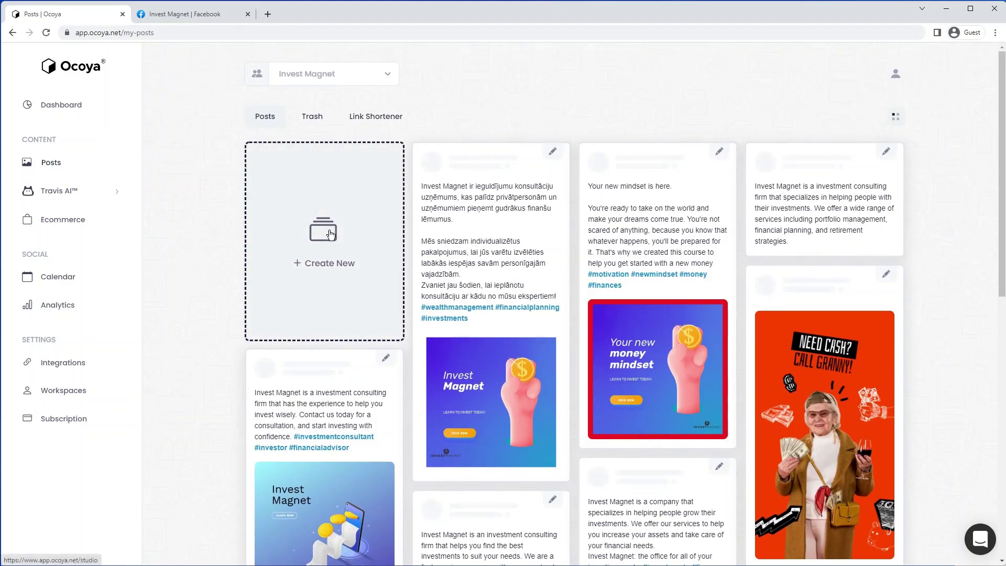
{"action": "left_click", "coordinate": [331, 234]}
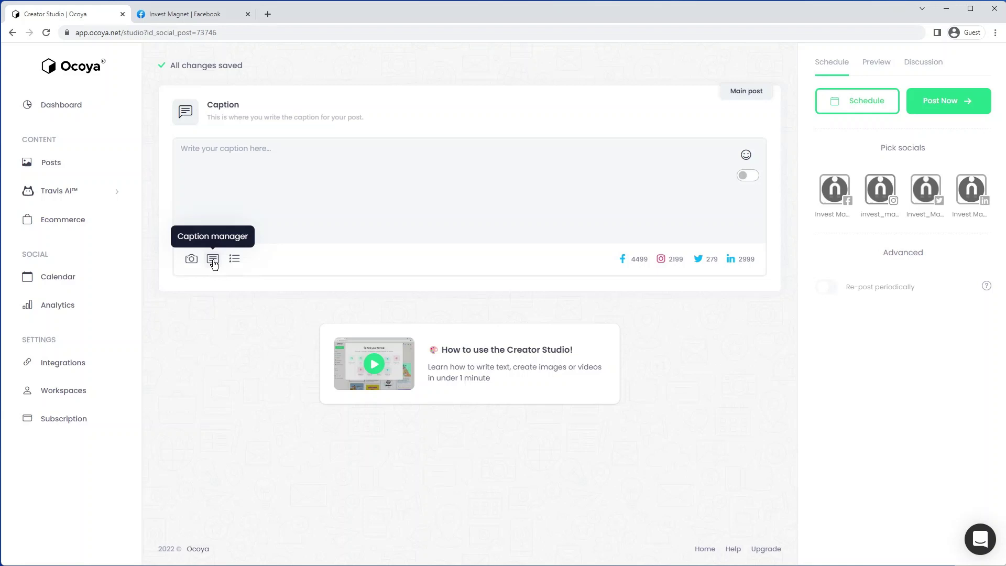
{"action": "left_click", "coordinate": [213, 259]}
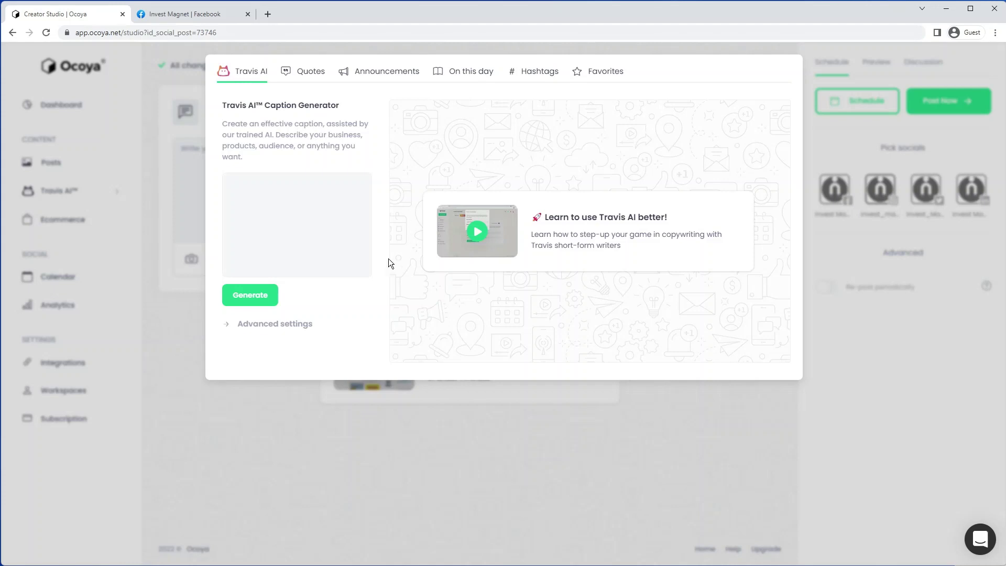
{"action": "left_click", "coordinate": [285, 325]}
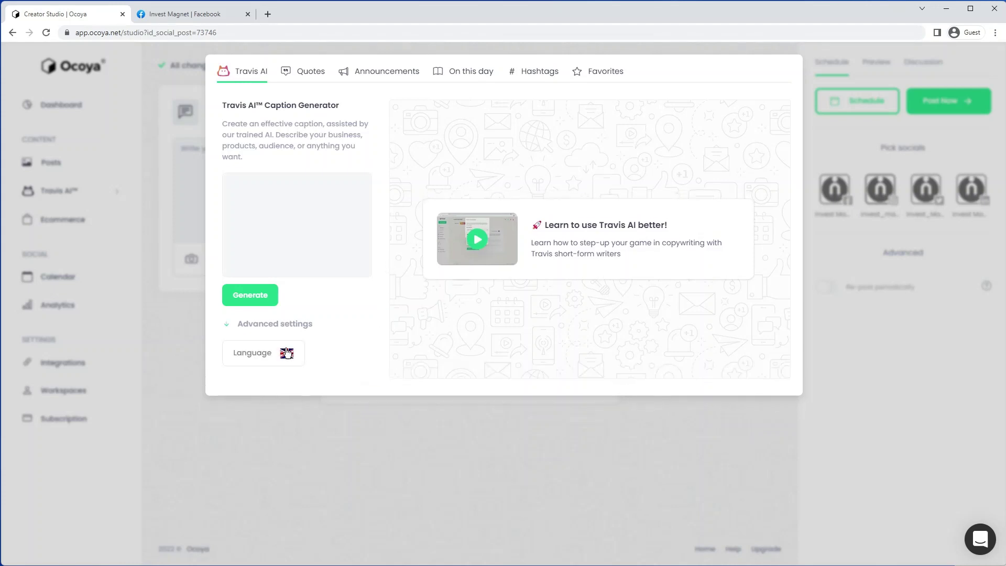
{"action": "left_click", "coordinate": [287, 354]}
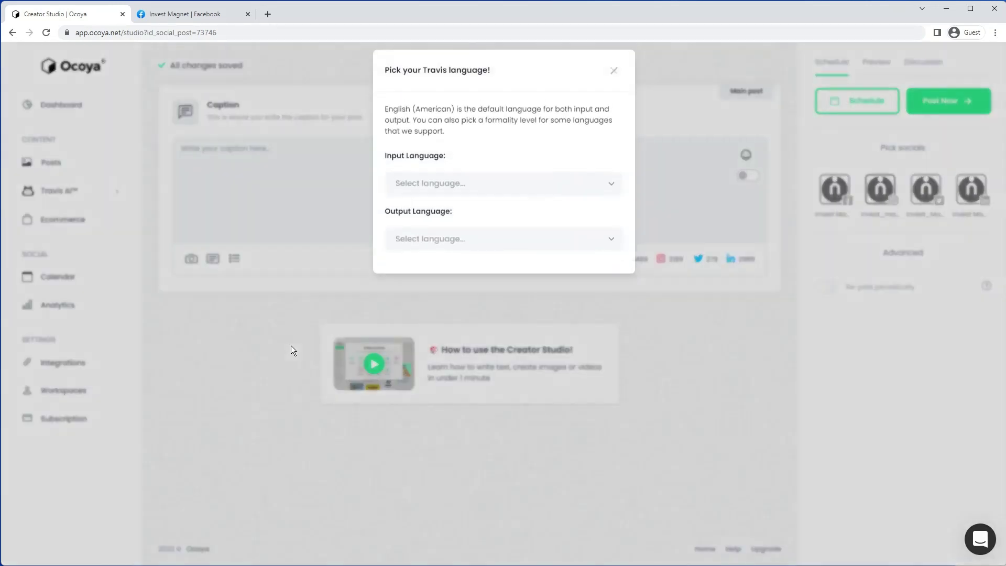
{"action": "left_click", "coordinate": [452, 245]}
{"action": "scroll", "coordinate": [454, 331], "scroll_direction": "down", "scroll_amount": 9}
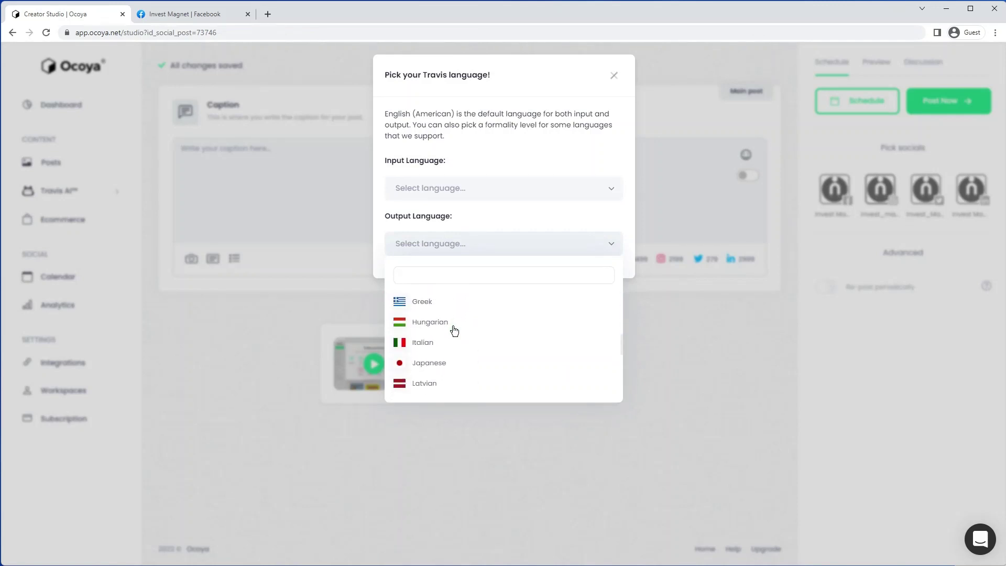
{"action": "scroll", "coordinate": [455, 314], "scroll_direction": "up", "scroll_amount": 4}
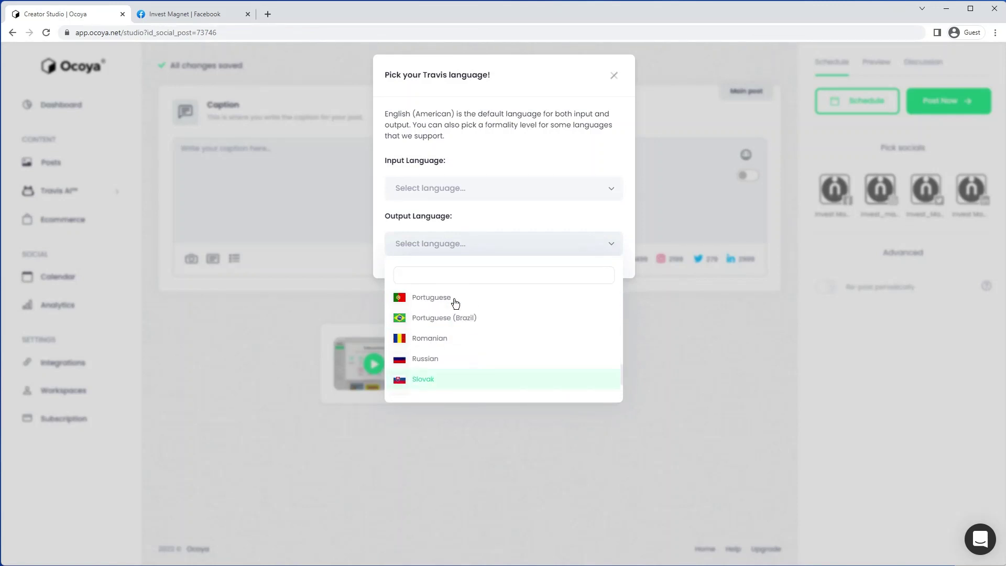
{"action": "left_click", "coordinate": [448, 198]}
{"action": "scroll", "coordinate": [475, 301], "scroll_direction": "down", "scroll_amount": 4}
{"action": "scroll", "coordinate": [478, 283], "scroll_direction": "up", "scroll_amount": 4}
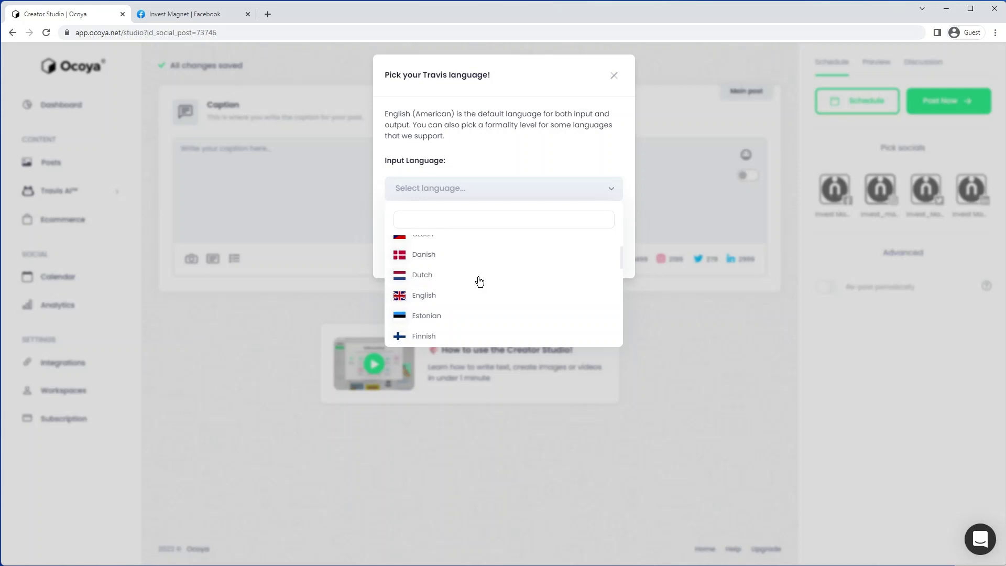
{"action": "left_click", "coordinate": [614, 76]}
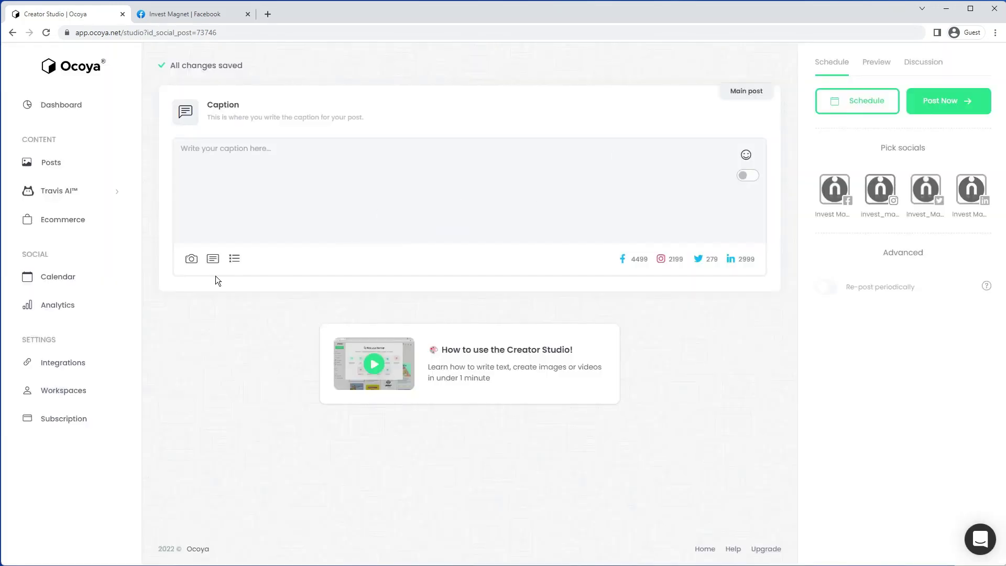
Step: Generate Travis AI captions for 'Invest magnet consulting business' and review their ratings
{"action": "left_click", "coordinate": [215, 259]}
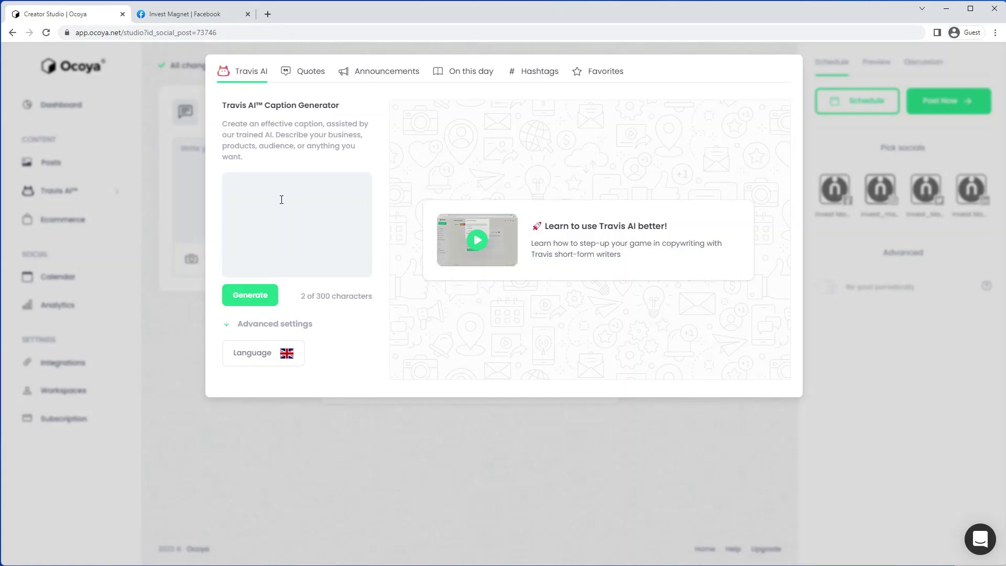
{"action": "type", "text": "Investme"}
{"action": "key", "text": "BackSpace"}
{"action": "key", "text": "BackSpace"}
{"action": "type", "text": "magnet consulting business"}
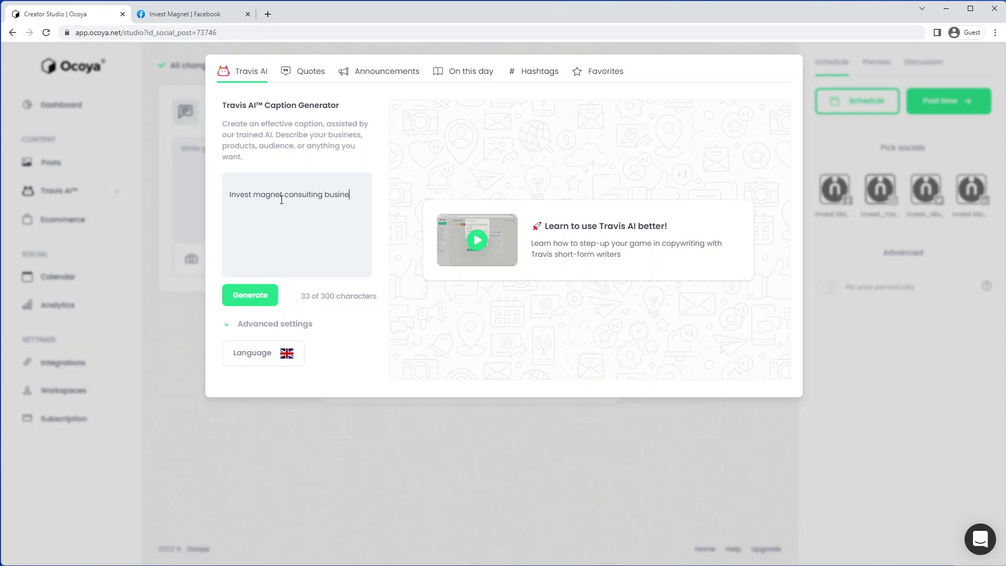
{"action": "left_click", "coordinate": [252, 297]}
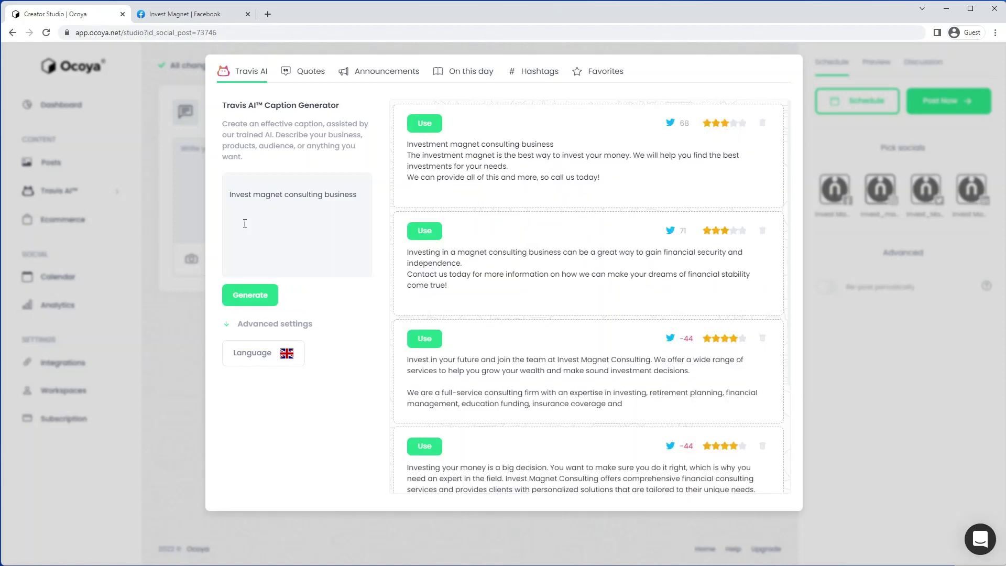
{"action": "scroll", "coordinate": [625, 200], "scroll_direction": "down", "scroll_amount": 3}
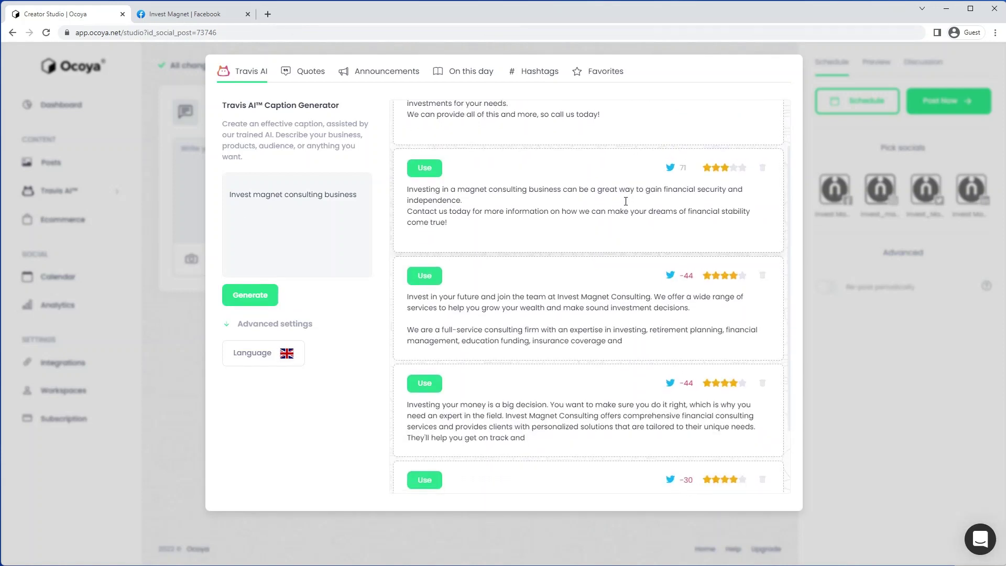
{"action": "scroll", "coordinate": [625, 201], "scroll_direction": "up", "scroll_amount": 3}
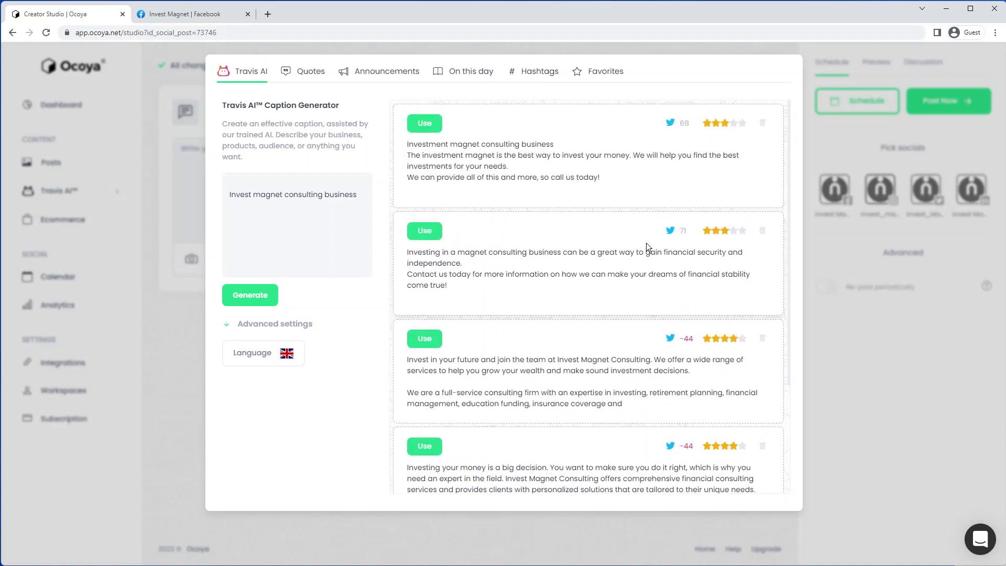
{"action": "mouse_move", "coordinate": [725, 229]}
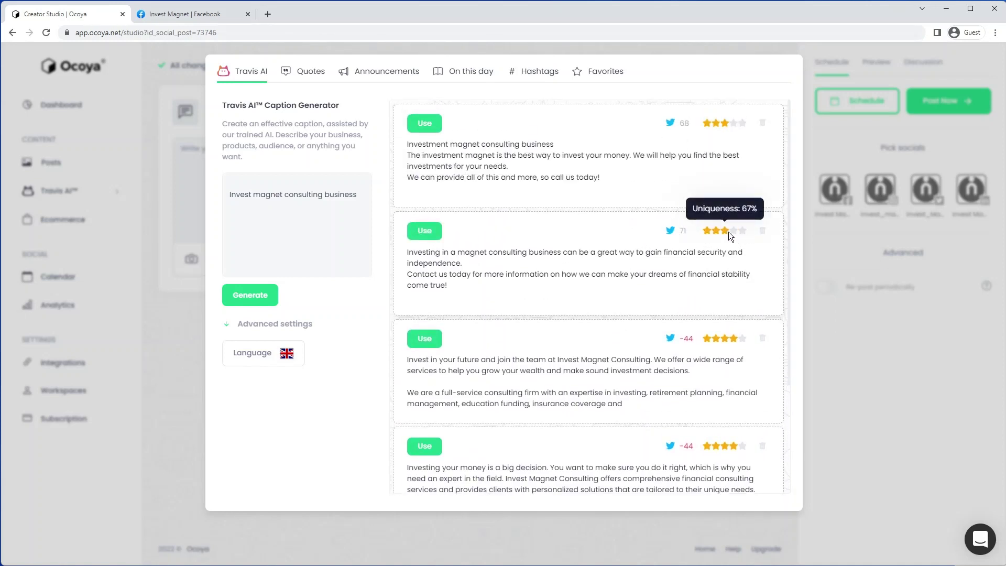
Step: Browse the collection of ready-made quotes
{"action": "left_click", "coordinate": [317, 79]}
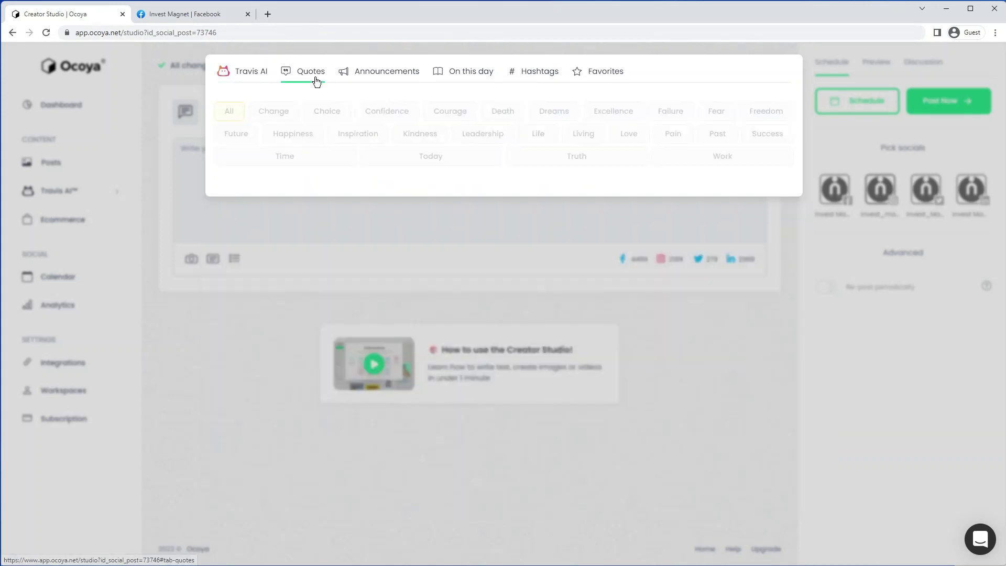
{"action": "scroll", "coordinate": [404, 170], "scroll_direction": "down", "scroll_amount": 2}
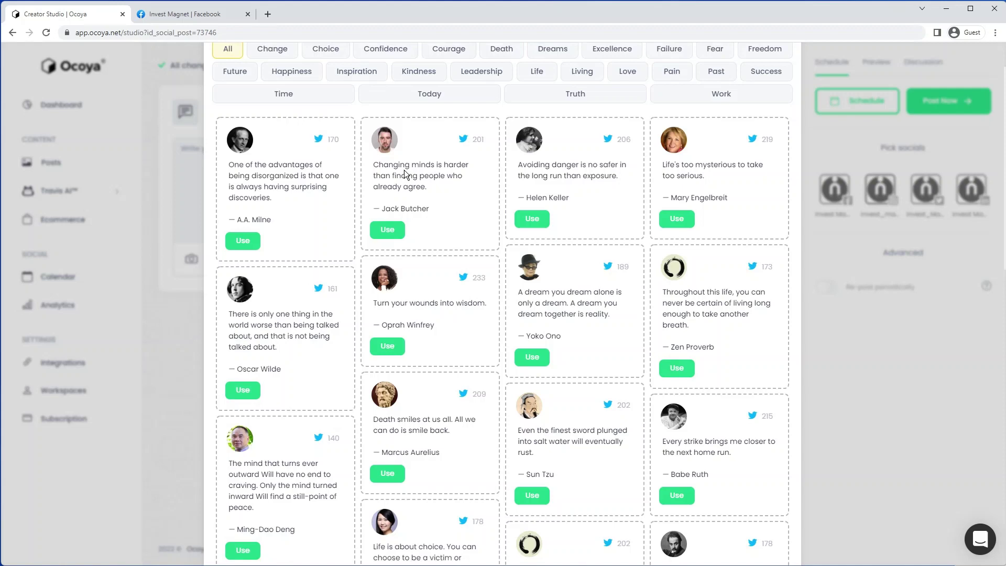
{"action": "scroll", "coordinate": [404, 170], "scroll_direction": "down", "scroll_amount": 5}
{"action": "scroll", "coordinate": [404, 170], "scroll_direction": "up", "scroll_amount": 4}
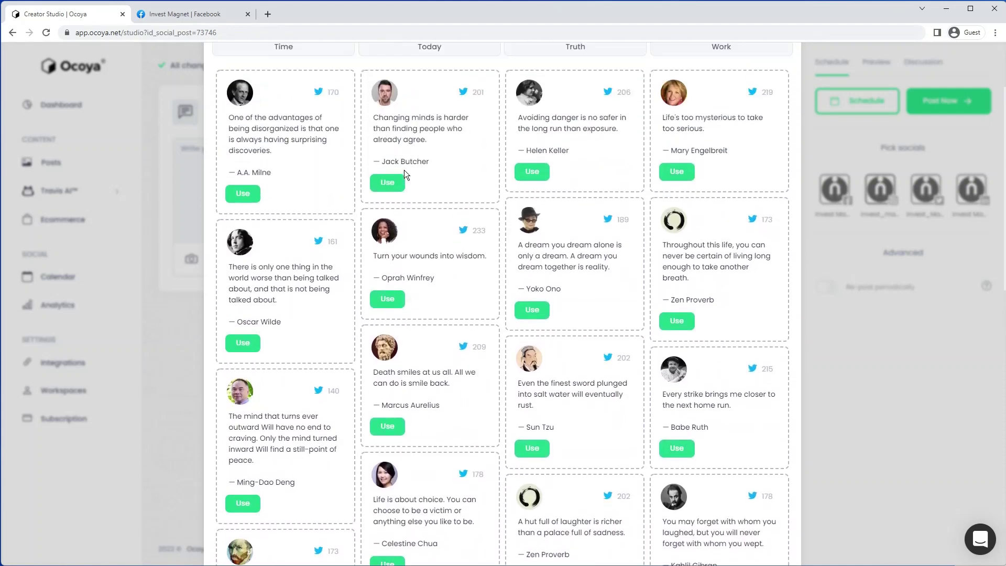
{"action": "scroll", "coordinate": [404, 173], "scroll_direction": "up", "scroll_amount": 2}
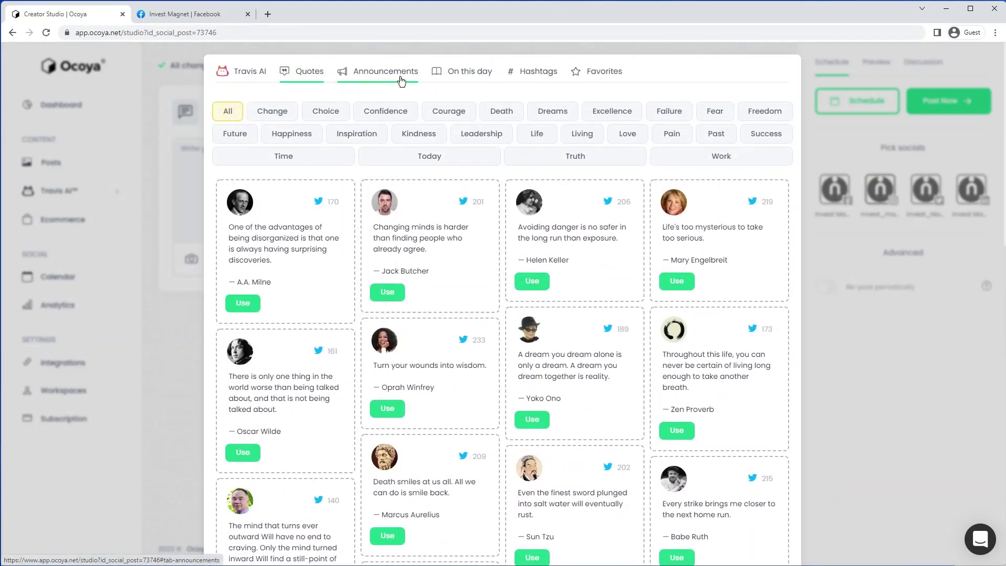
Step: Generate product announcements for a t-shirt priced at $60
{"action": "left_click", "coordinate": [399, 79]}
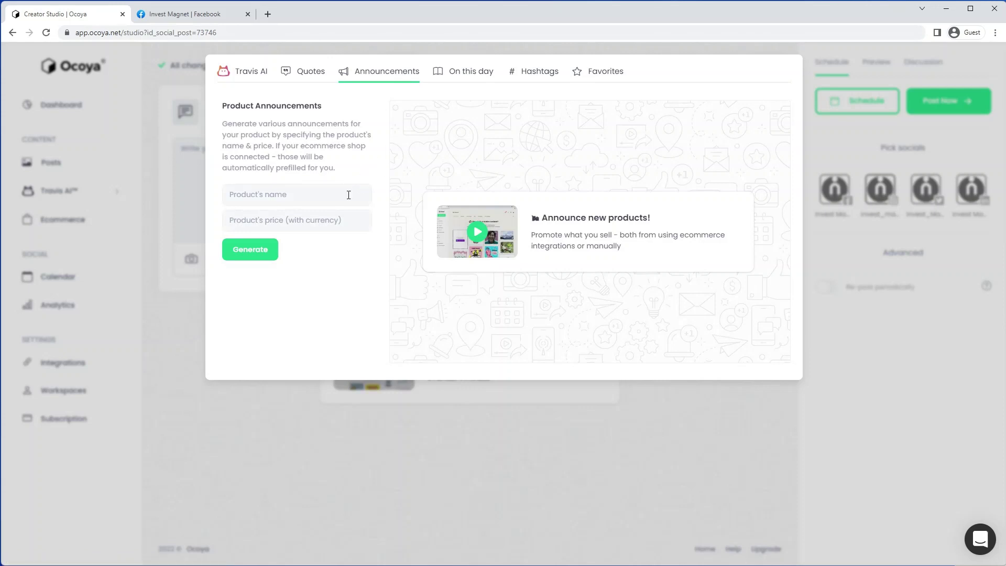
{"action": "type", "text": "t-shirt"}
{"action": "key", "text": "Tab"}
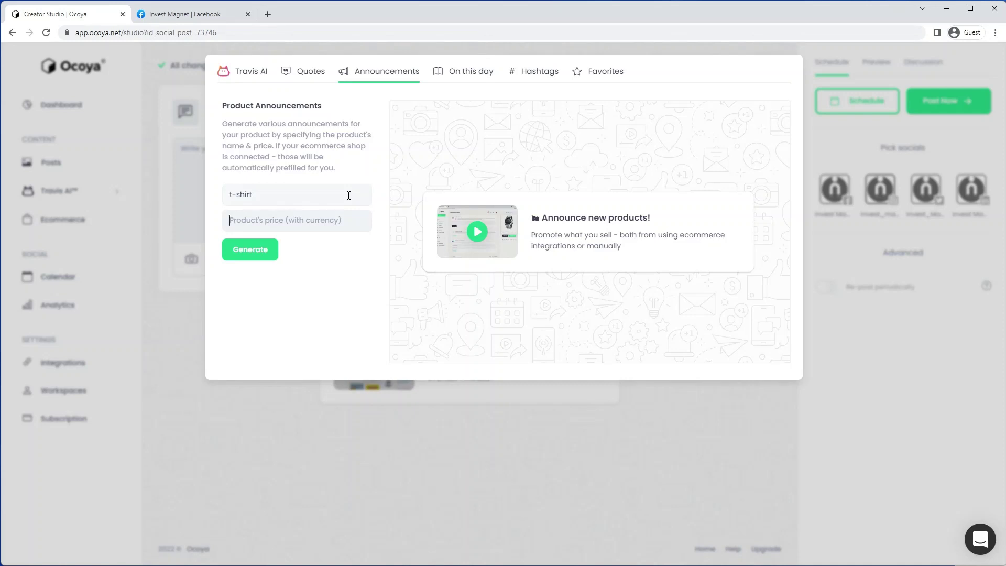
{"action": "type", "text": "$60"}
{"action": "left_click", "coordinate": [272, 254]}
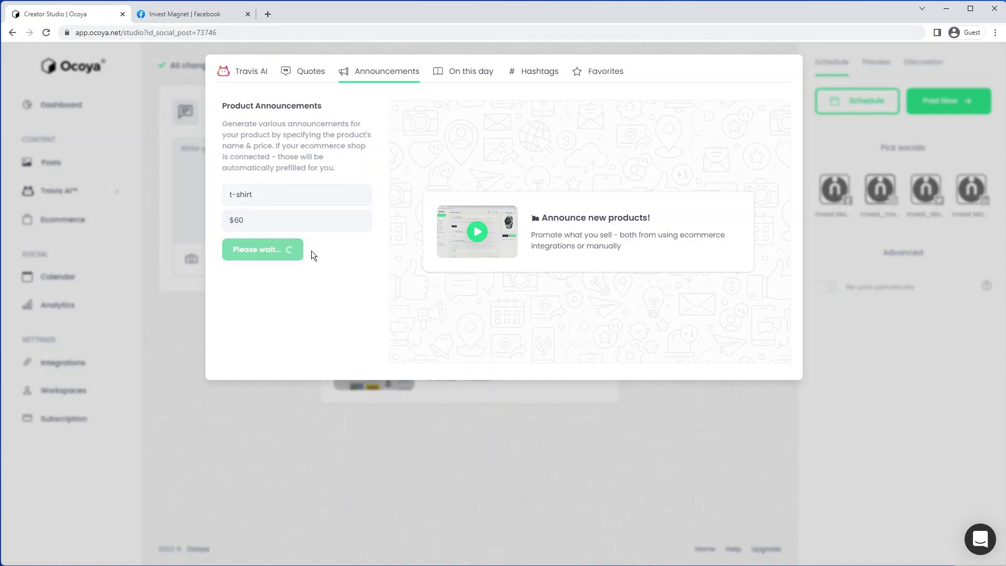
{"action": "scroll", "coordinate": [524, 326], "scroll_direction": "down", "scroll_amount": 2}
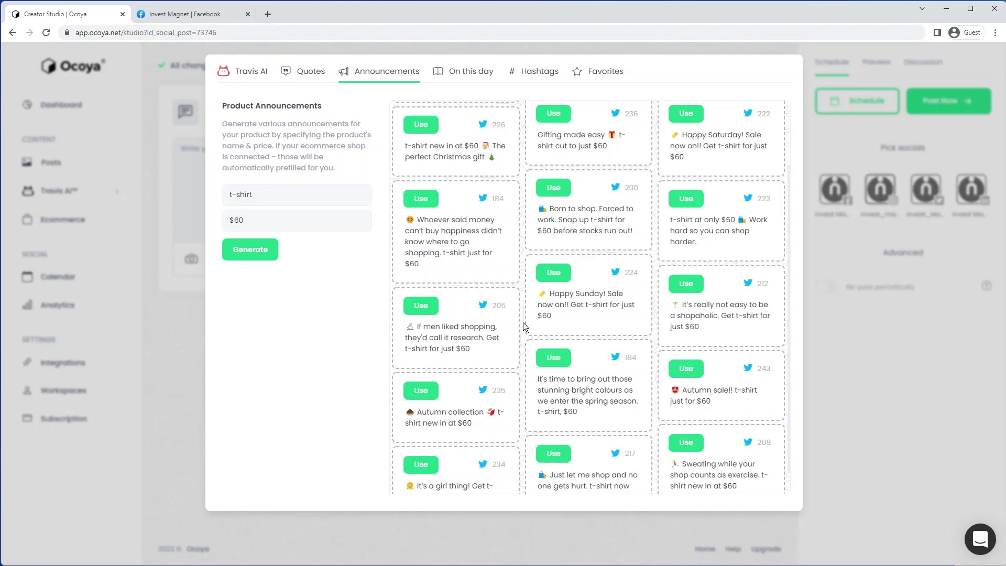
{"action": "scroll", "coordinate": [522, 317], "scroll_direction": "up", "scroll_amount": 3}
Step: Show the On this day events, births and deaths for June 11th, 2022
{"action": "left_click", "coordinate": [448, 75]}
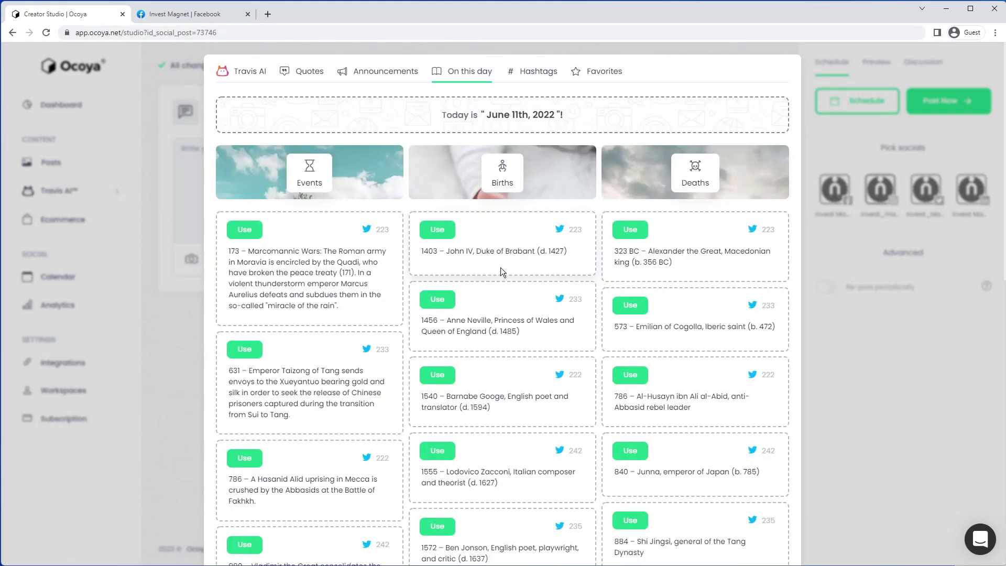
{"action": "scroll", "coordinate": [501, 272], "scroll_direction": "down", "scroll_amount": 5}
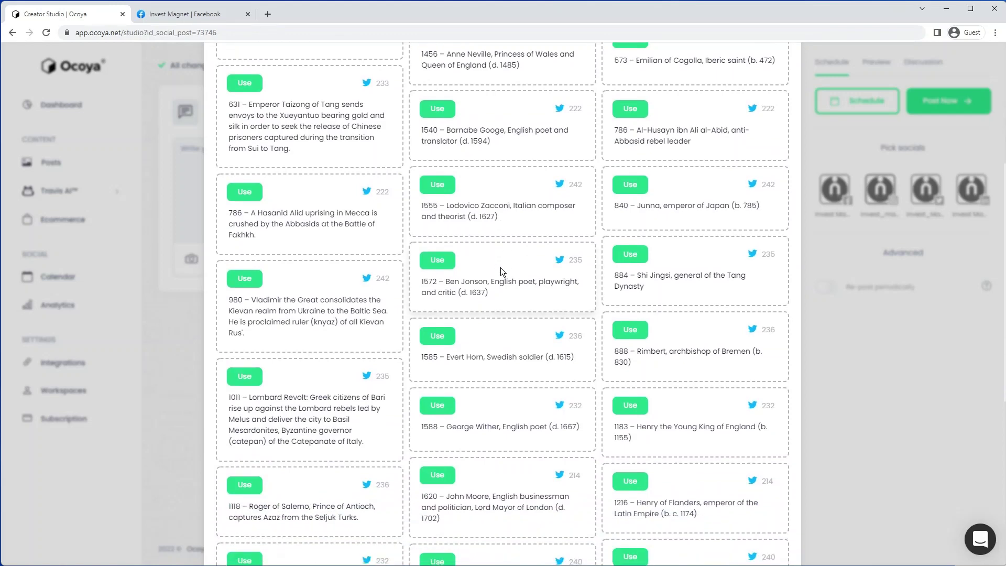
{"action": "scroll", "coordinate": [502, 267], "scroll_direction": "up", "scroll_amount": 8}
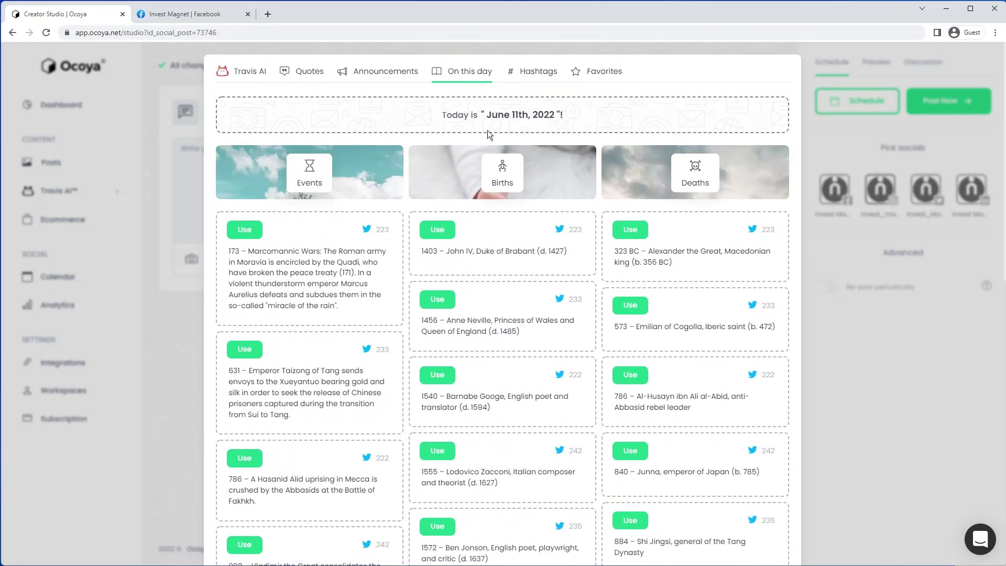
Step: Generate hashtags for 'Investment magnet consulting business', then view the saved Favorites
{"action": "left_click", "coordinate": [538, 74]}
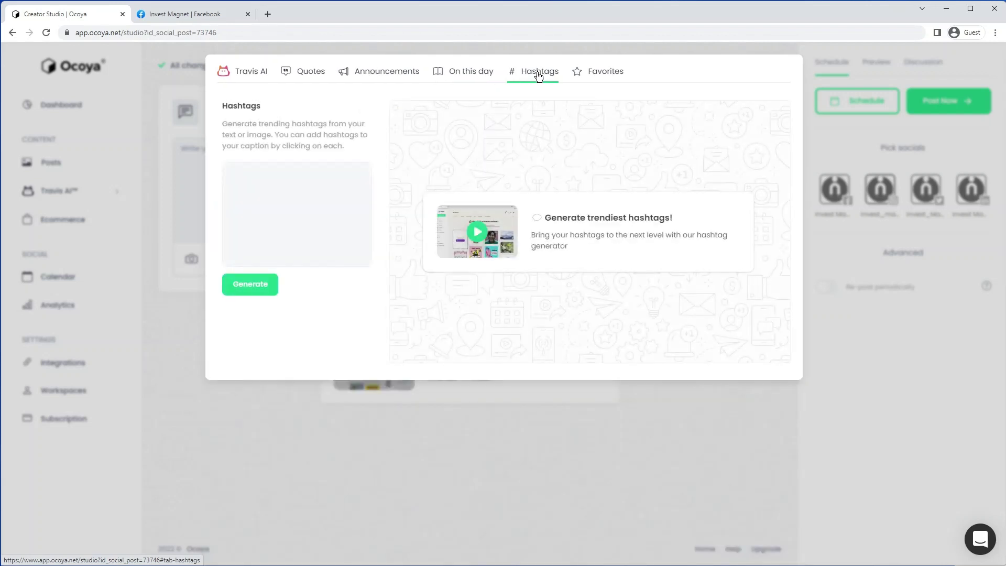
{"action": "left_click", "coordinate": [349, 197]}
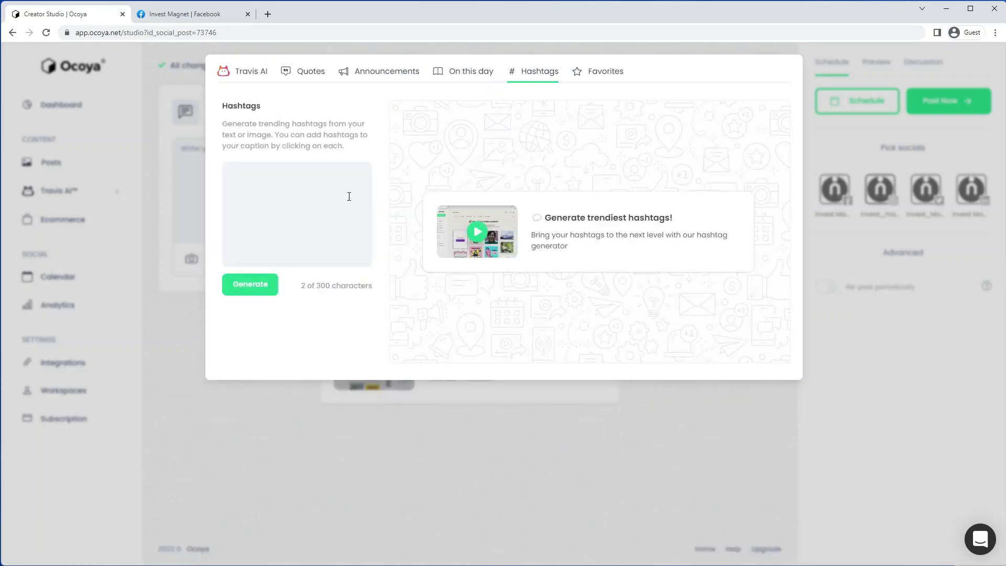
{"action": "type", "text": "Investment magnet "}
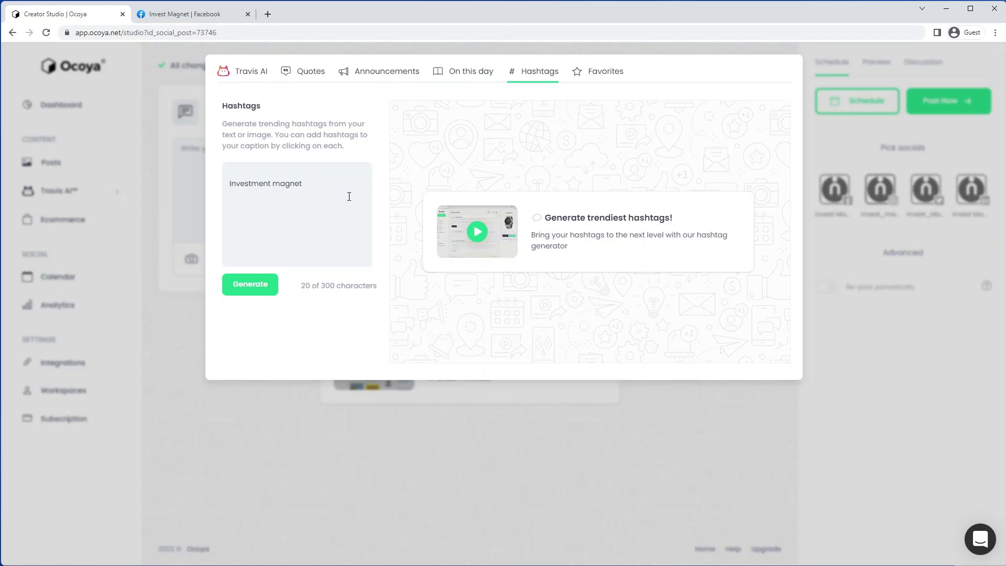
{"action": "type", "text": "consulting business"}
{"action": "left_click", "coordinate": [256, 283]}
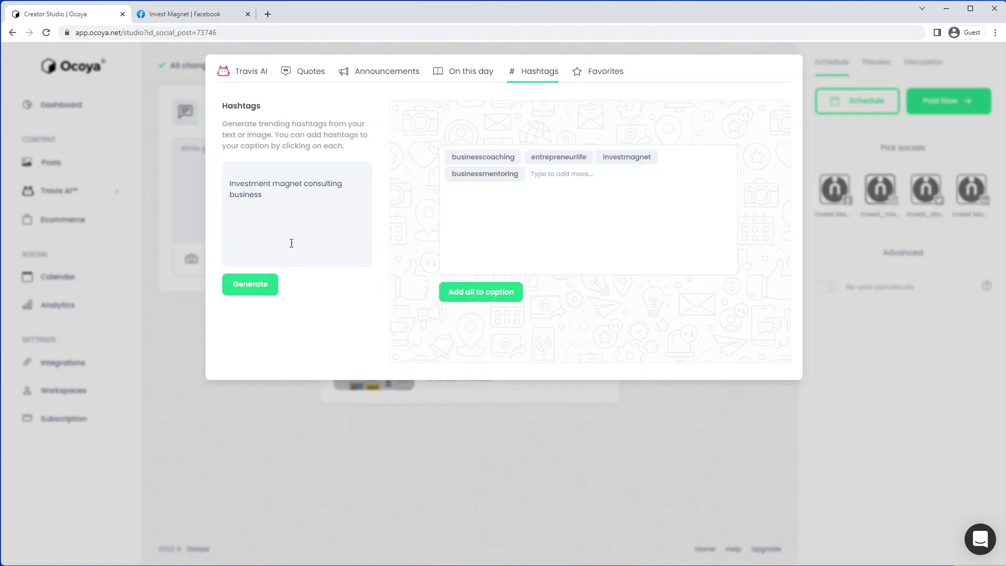
{"action": "left_click", "coordinate": [605, 74]}
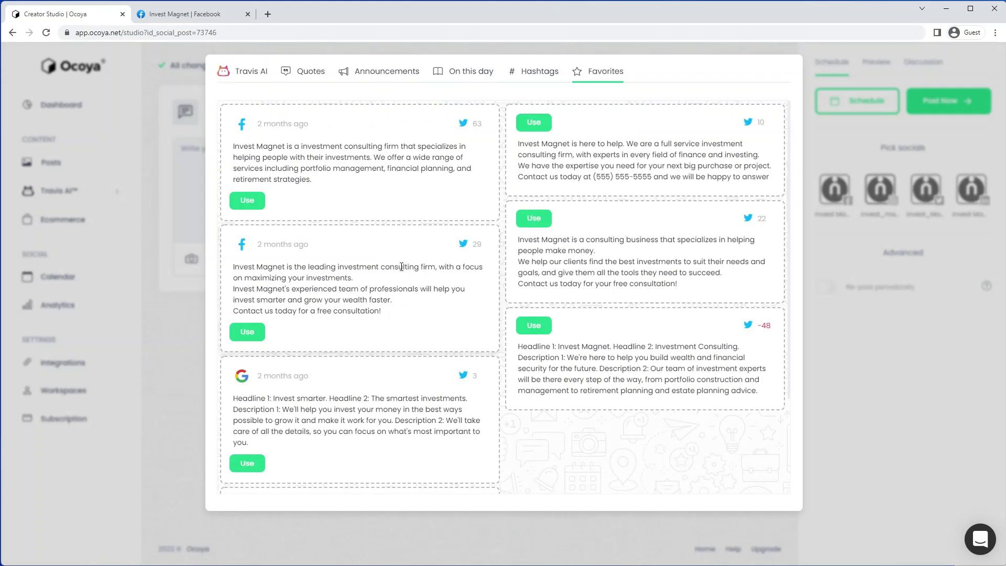
Step: Use the second Travis AI caption, about financial security and independence, as the post caption
{"action": "left_click", "coordinate": [247, 72]}
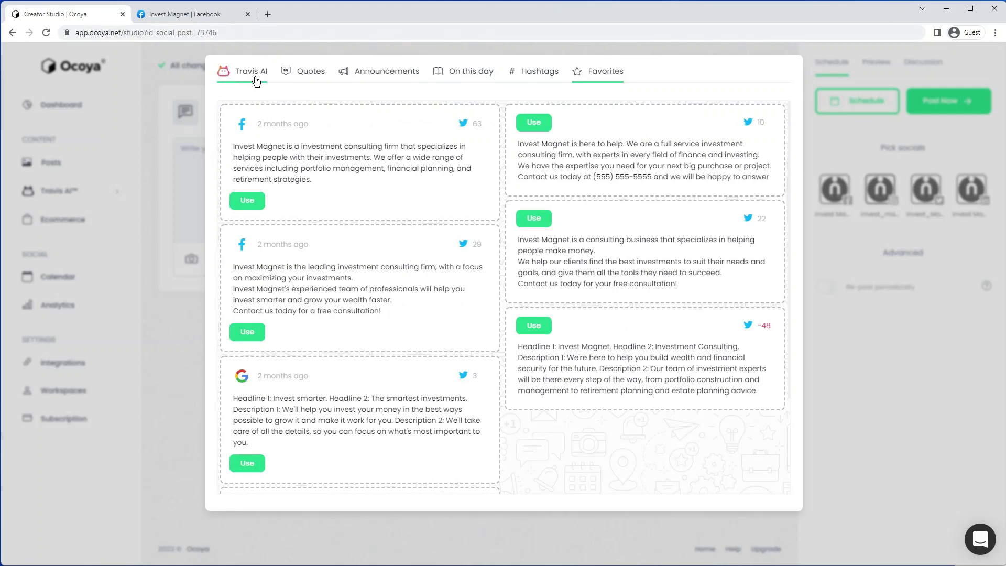
{"action": "scroll", "coordinate": [563, 269], "scroll_direction": "down", "scroll_amount": 1}
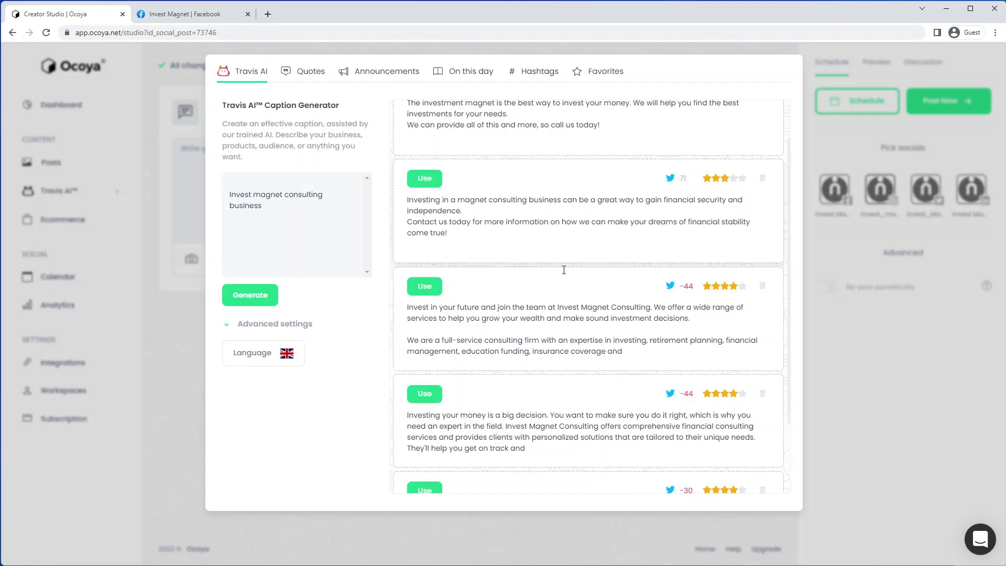
{"action": "scroll", "coordinate": [563, 269], "scroll_direction": "up", "scroll_amount": 1}
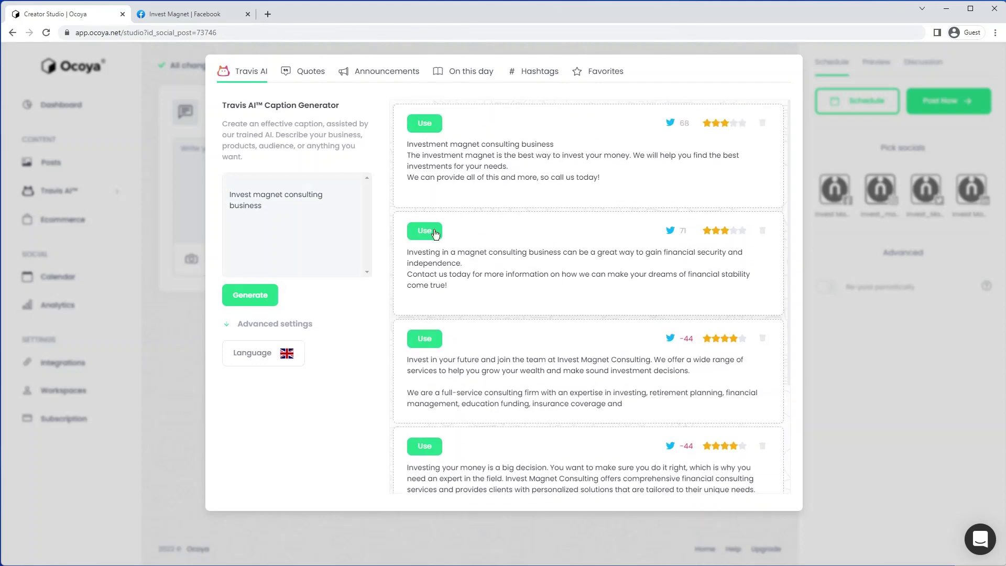
{"action": "left_click", "coordinate": [425, 232]}
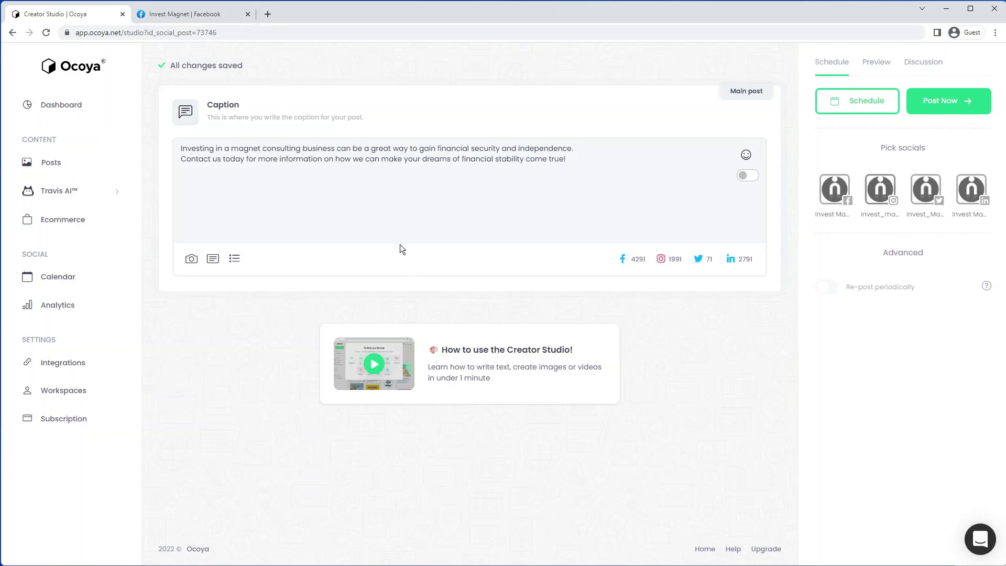
Step: Add quick hashtags to the caption and delete #financialsecurity
{"action": "left_click", "coordinate": [234, 260]}
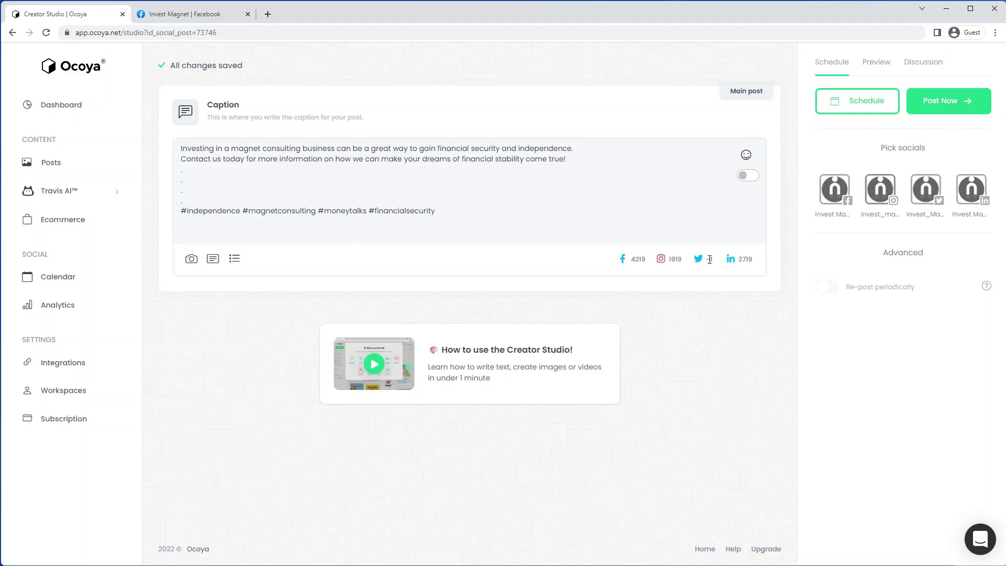
{"action": "left_click_drag", "start_coordinate": [454, 213], "coordinate": [374, 213]}
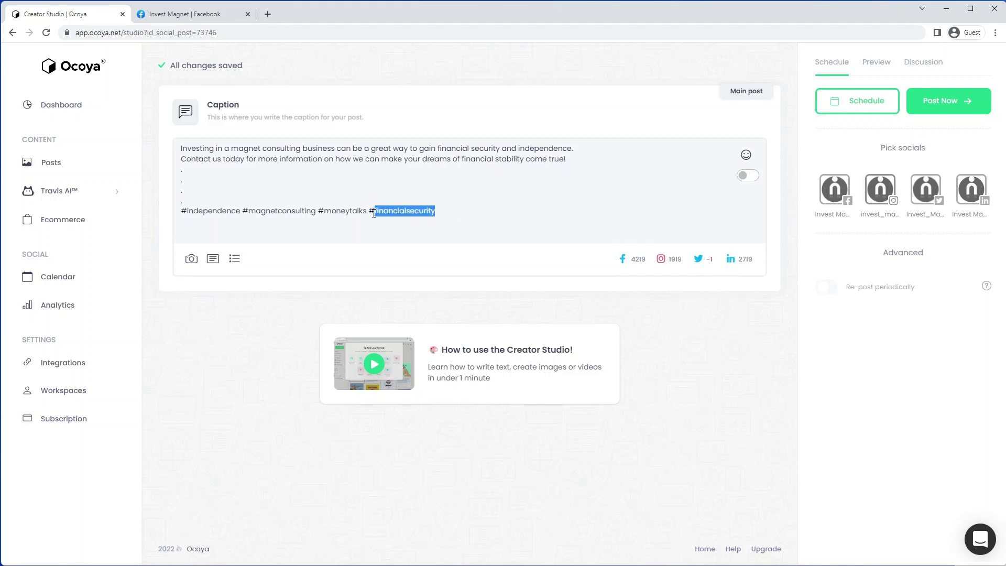
{"action": "key", "text": "BackSpace"}
{"action": "key", "text": "BackSpace"}
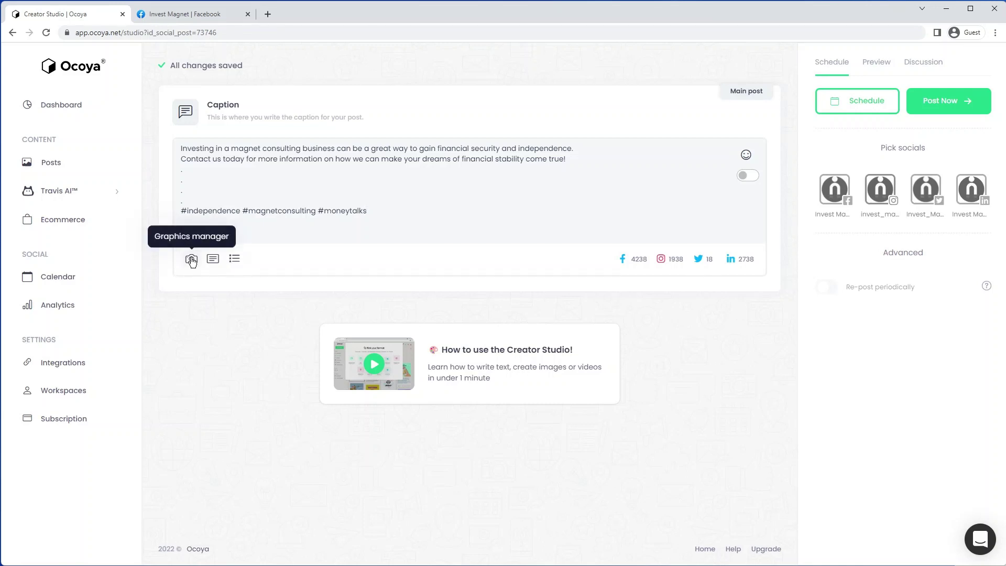
Step: Open the graphics manager and look through the Twitter templates
{"action": "left_click", "coordinate": [192, 260]}
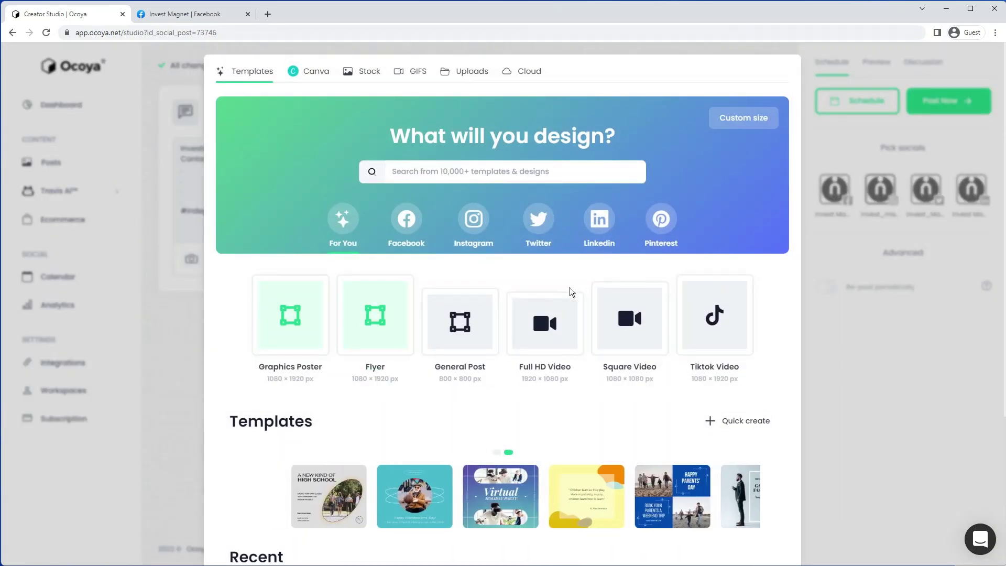
{"action": "left_click", "coordinate": [530, 232]}
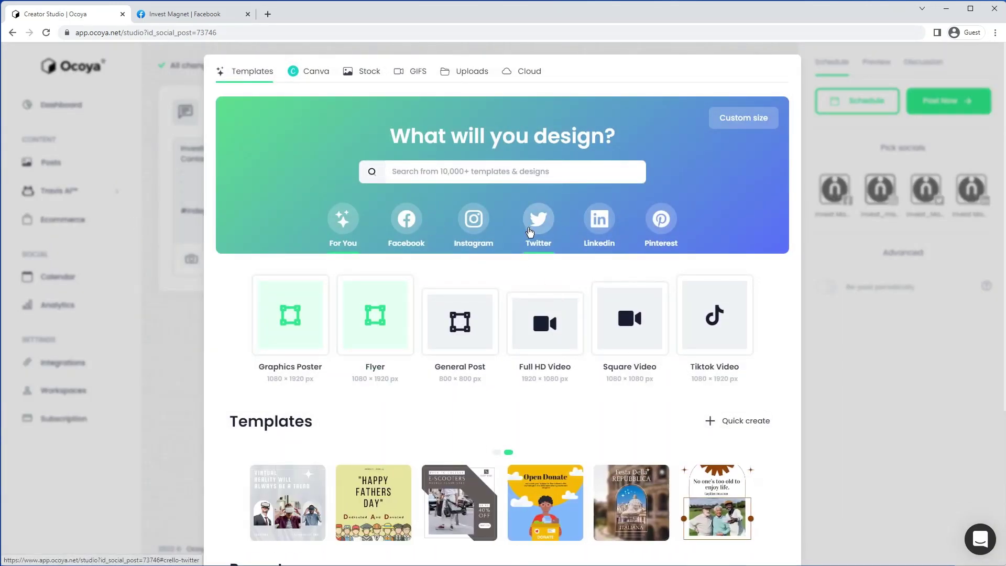
{"action": "scroll", "coordinate": [521, 264], "scroll_direction": "down", "scroll_amount": 4}
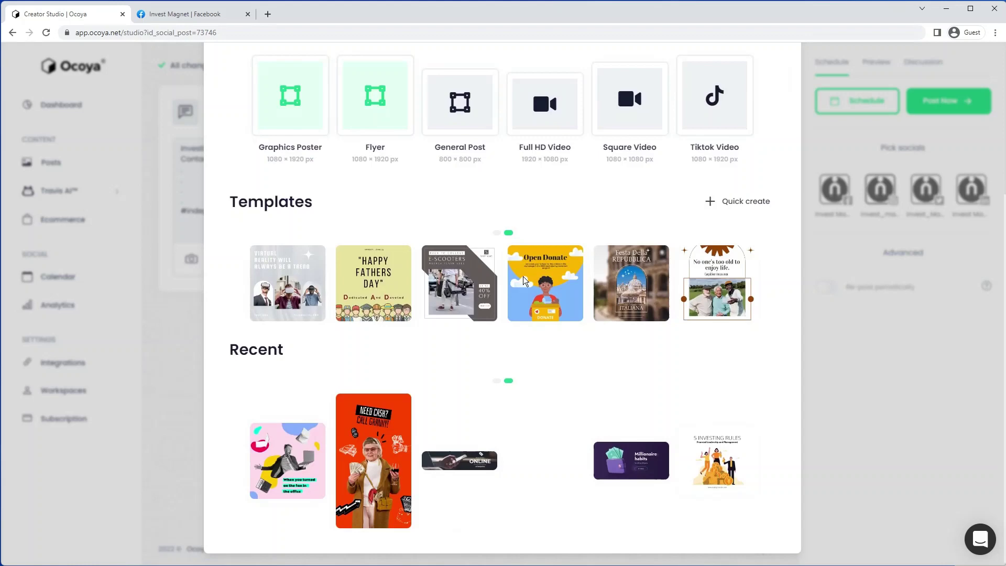
{"action": "scroll", "coordinate": [523, 275], "scroll_direction": "up", "scroll_amount": 5}
Step: Browse the Canva, Stock, GIFs, Uploads and Cloud sources, ending back on Templates
{"action": "left_click", "coordinate": [315, 74]}
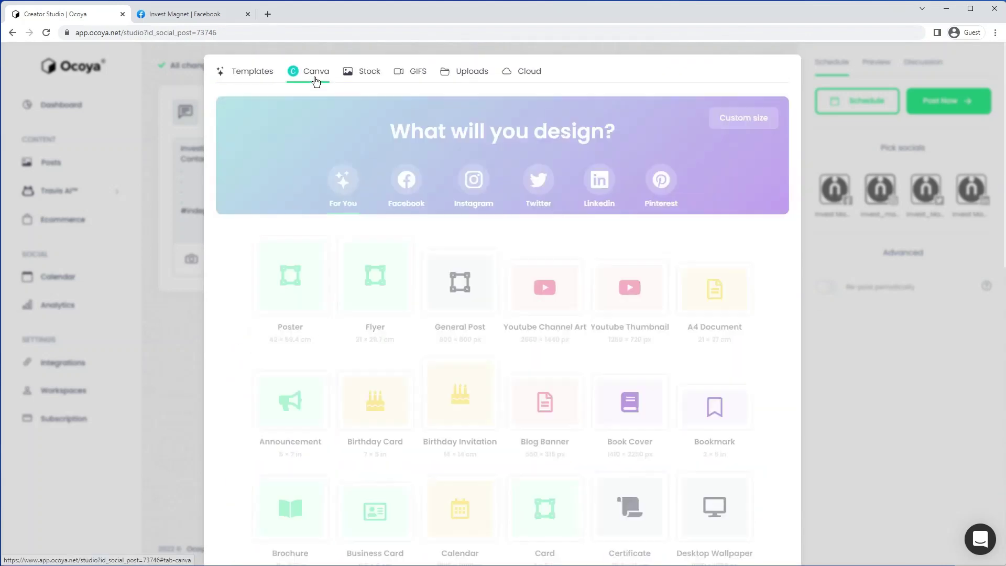
{"action": "left_click", "coordinate": [356, 81]}
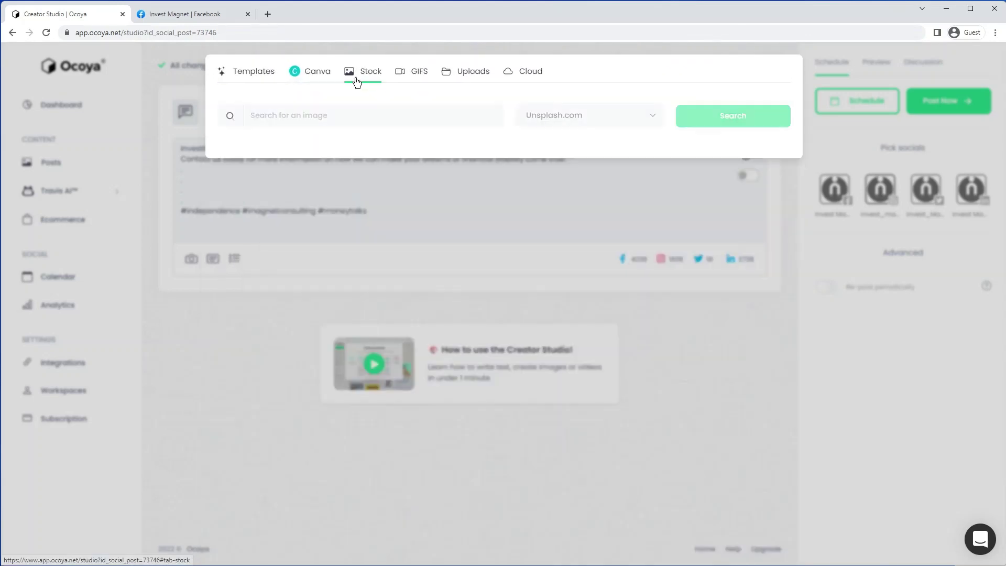
{"action": "left_click", "coordinate": [581, 116]}
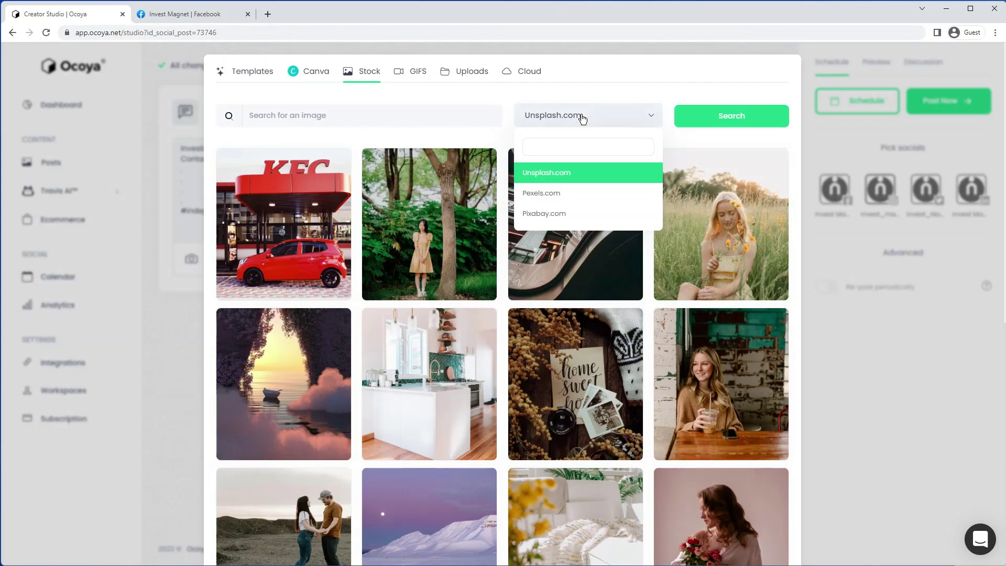
{"action": "left_click", "coordinate": [418, 74]}
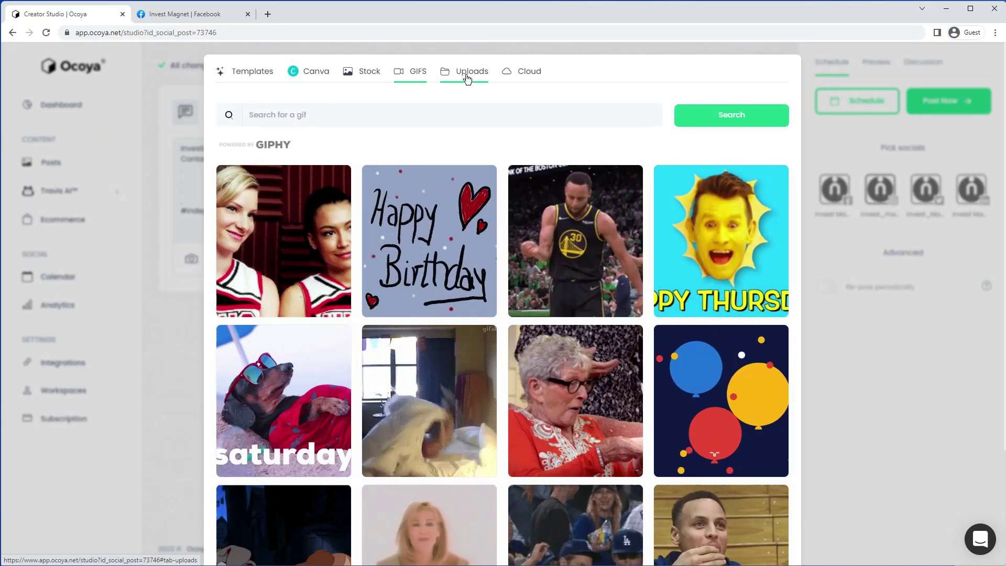
{"action": "left_click", "coordinate": [474, 78]}
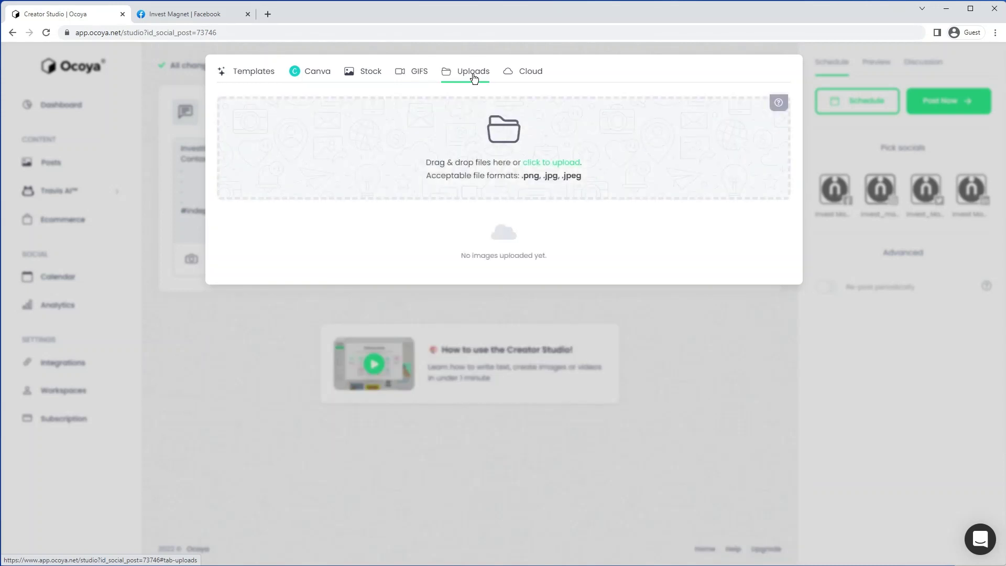
{"action": "left_click", "coordinate": [522, 74]}
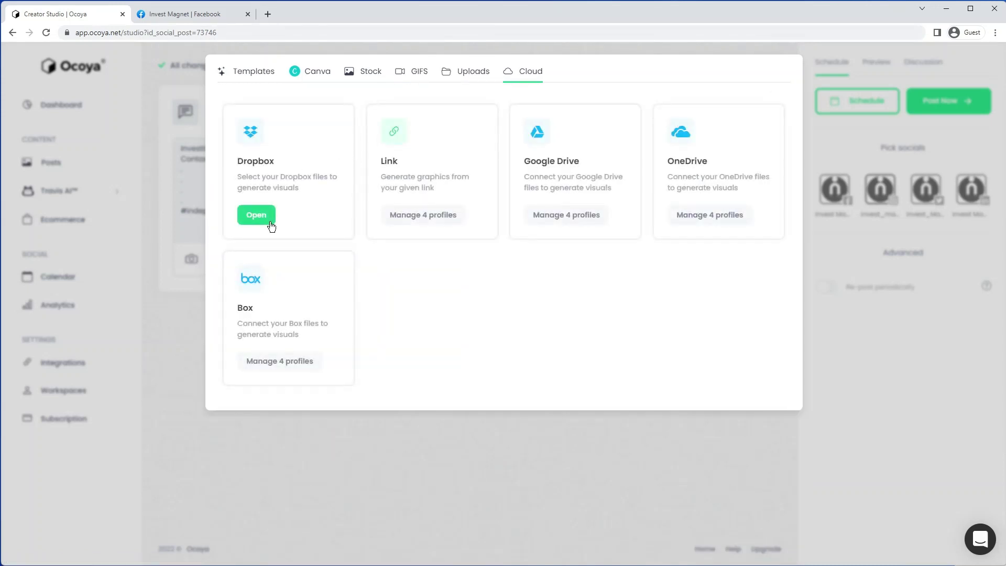
{"action": "left_click", "coordinate": [262, 77]}
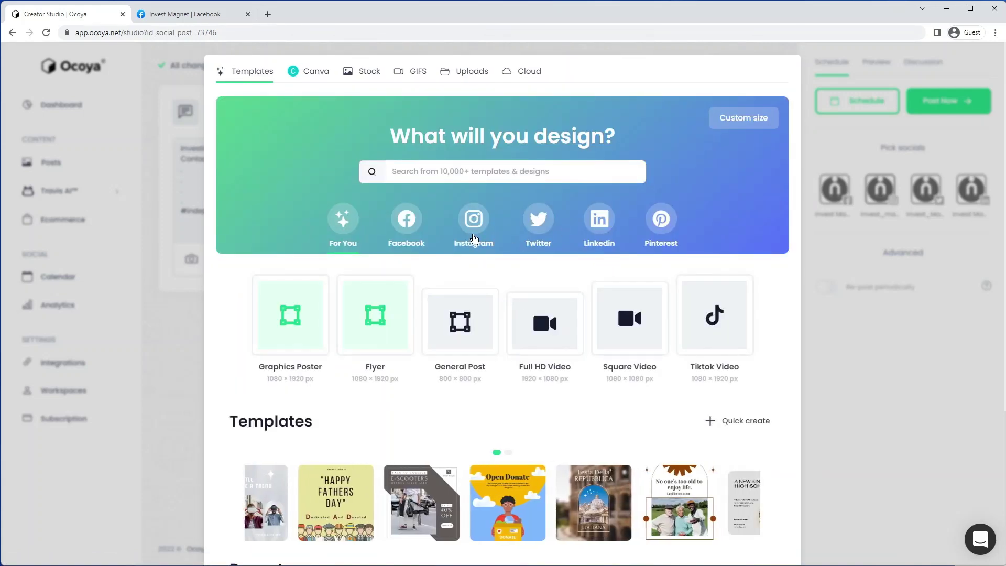
Step: Filter templates to Instagram and search for 'investment'
{"action": "left_click", "coordinate": [474, 240]}
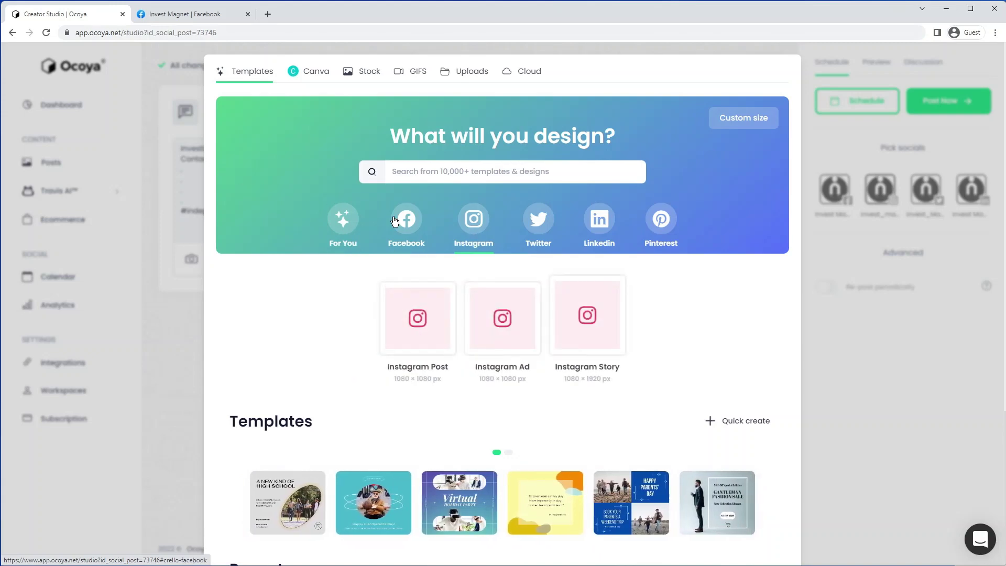
{"action": "scroll", "coordinate": [413, 225], "scroll_direction": "down", "scroll_amount": 4}
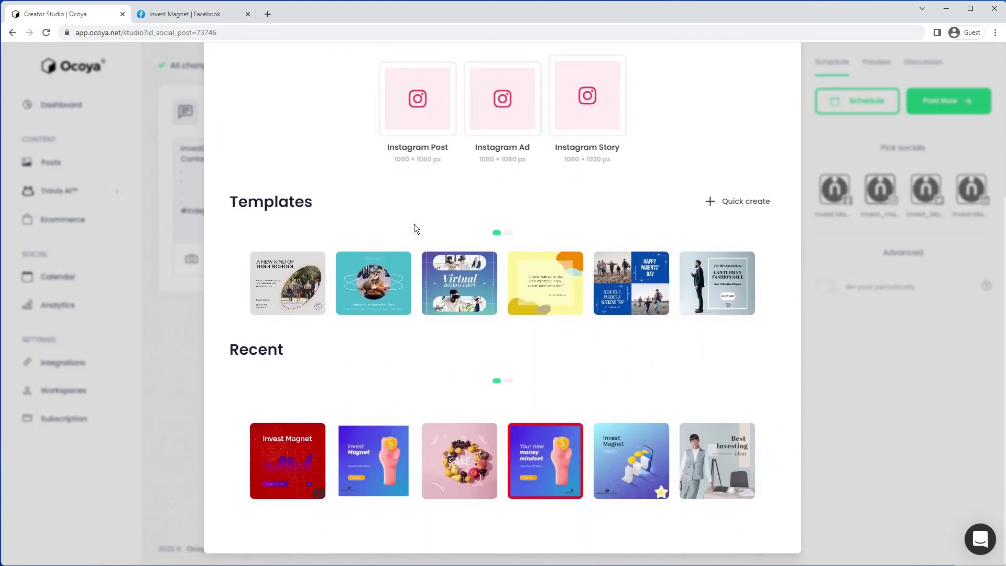
{"action": "scroll", "coordinate": [509, 223], "scroll_direction": "up", "scroll_amount": 4}
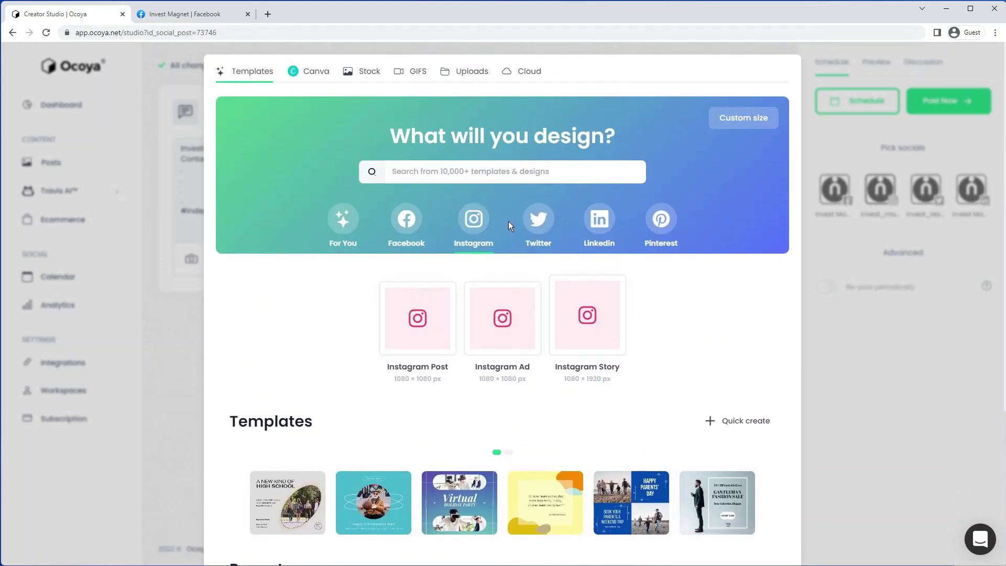
{"action": "left_click", "coordinate": [517, 177]}
{"action": "type", "text": "inves"}
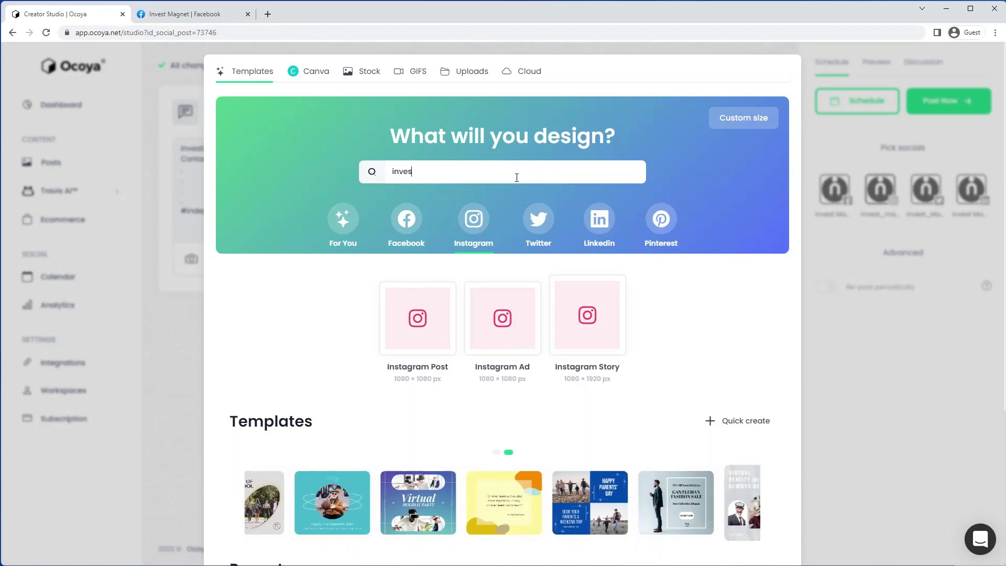
{"action": "type", "text": "tment"}
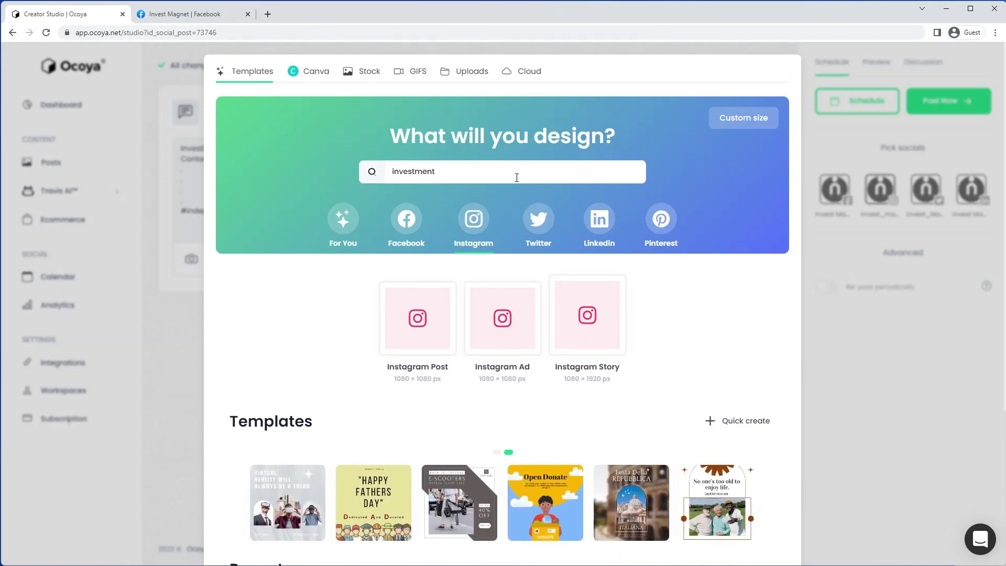
{"action": "key", "text": "Return"}
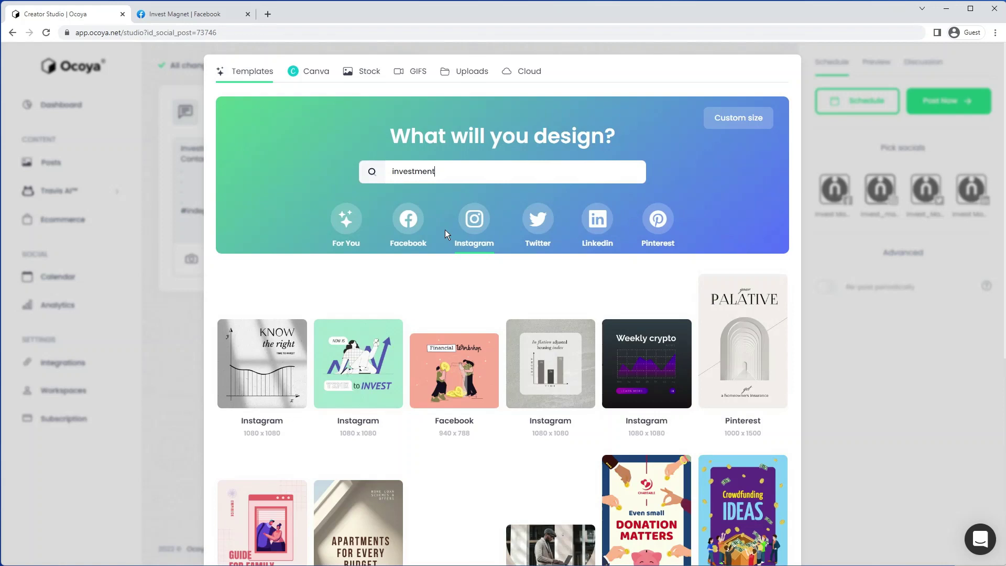
{"action": "scroll", "coordinate": [565, 232], "scroll_direction": "down", "scroll_amount": 3}
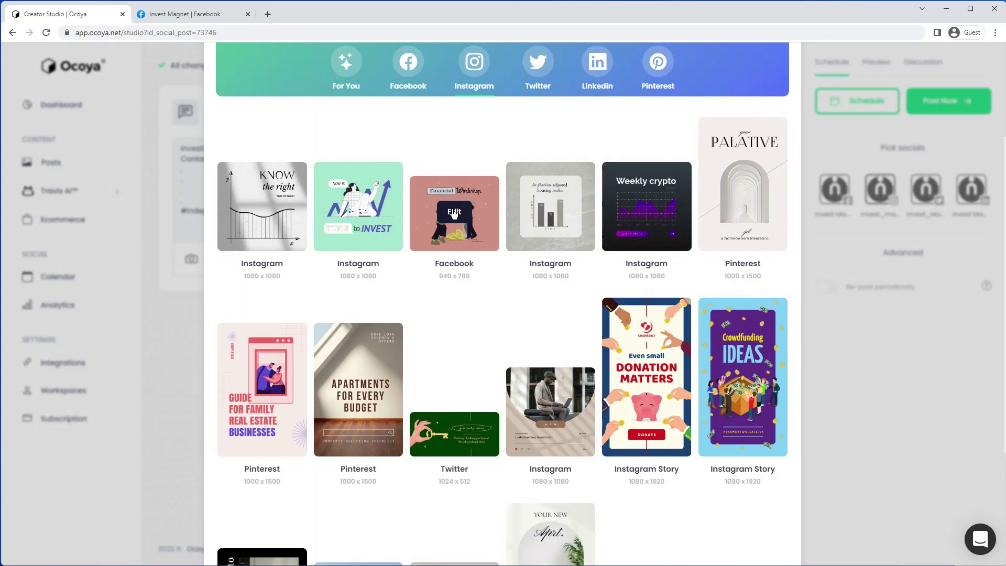
Step: Open the Financial Workshop template and replace its heading words with 'Invest' and 'Magnet'
{"action": "left_click", "coordinate": [454, 212]}
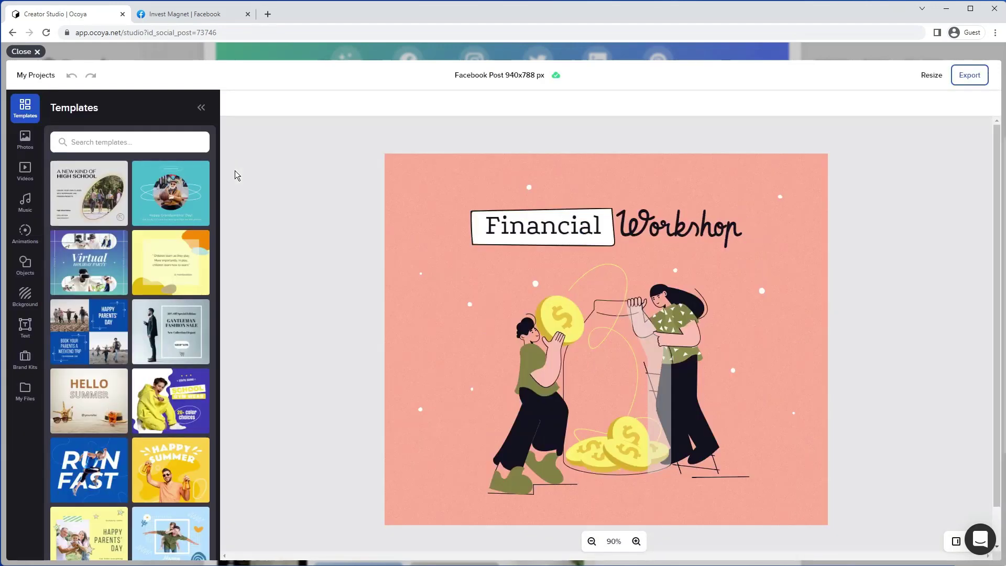
{"action": "double_click", "coordinate": [513, 229]}
{"action": "key", "text": "BackSpace"}
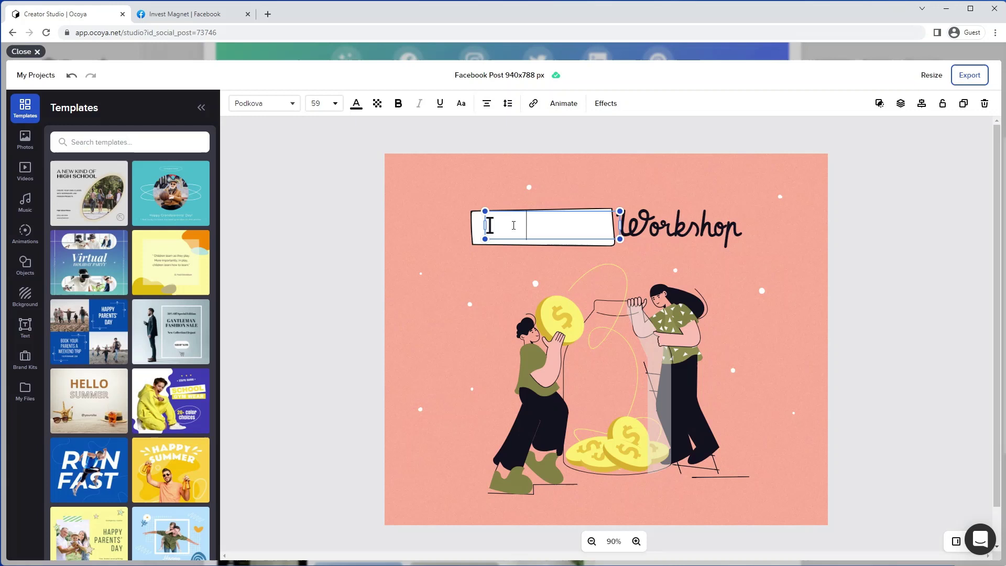
{"action": "type", "text": "Investm"}
{"action": "key", "text": "BackSpace"}
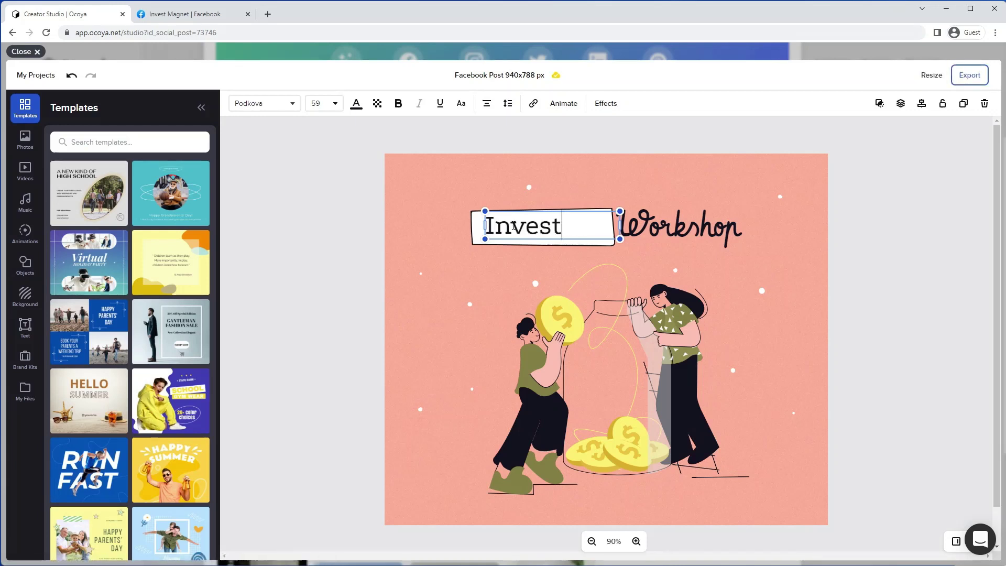
{"action": "double_click", "coordinate": [644, 219]}
{"action": "type", "text": "Mag"}
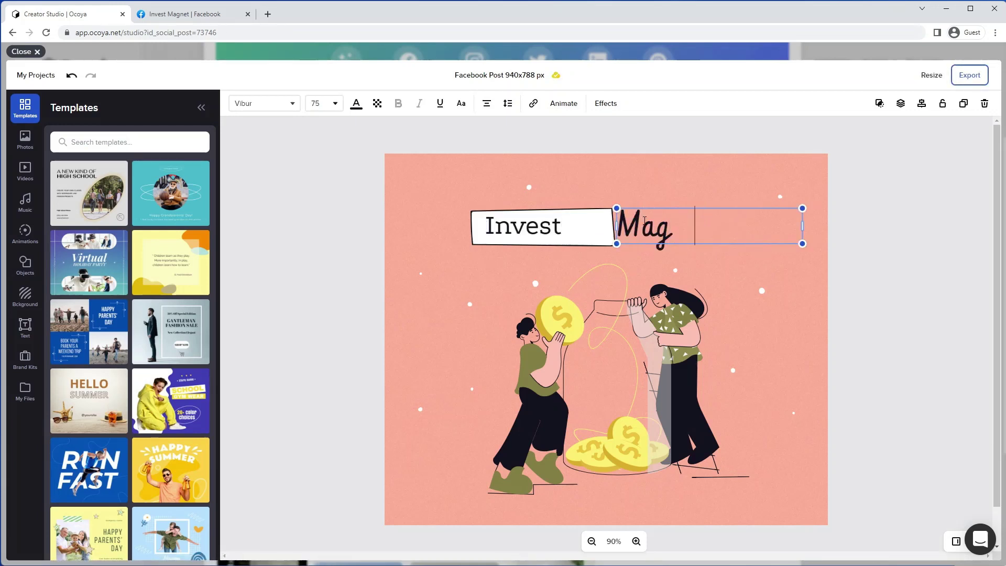
{"action": "type", "text": "net"}
{"action": "left_click", "coordinate": [692, 173]}
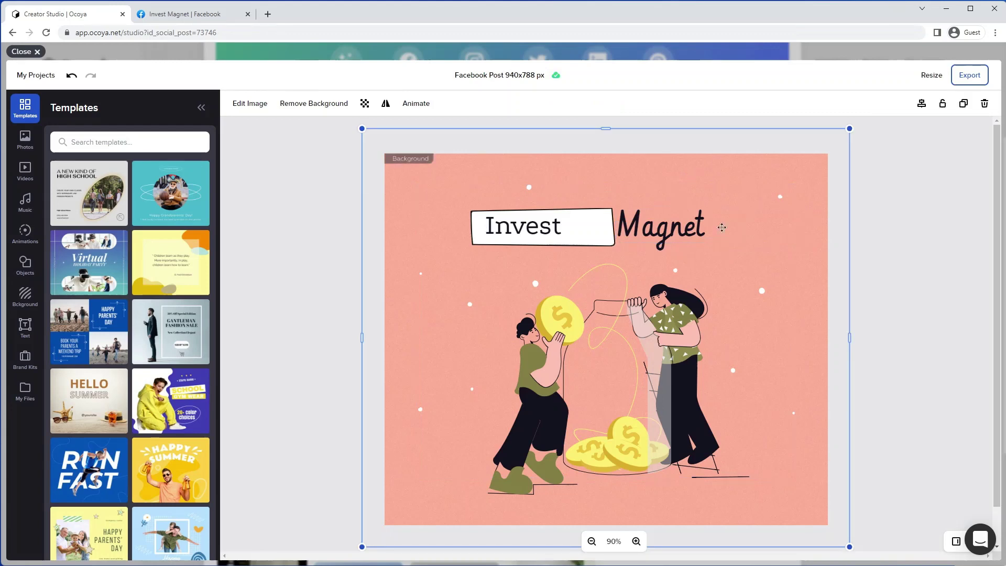
{"action": "left_click", "coordinate": [925, 229]}
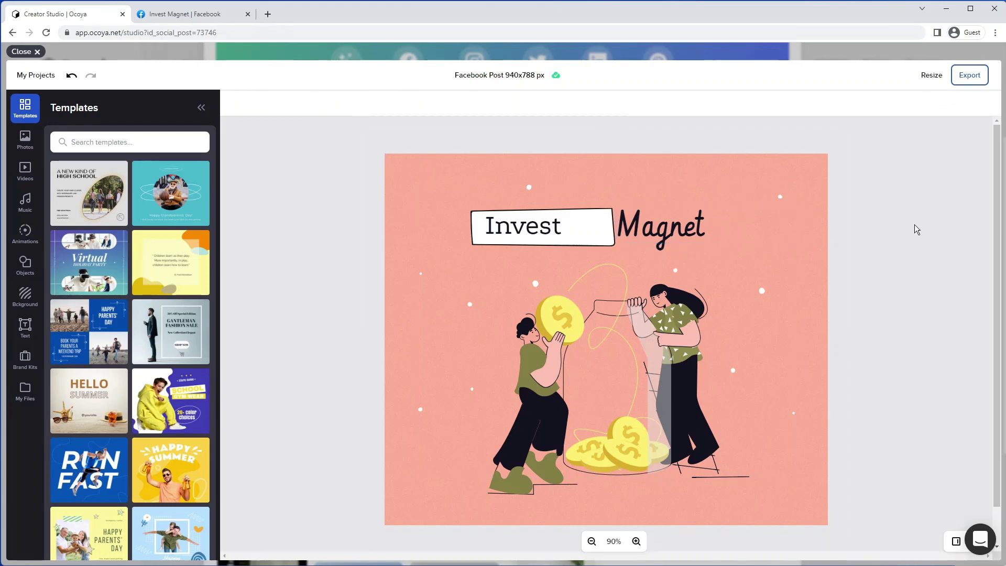
{"action": "left_click", "coordinate": [936, 70]}
{"action": "left_click", "coordinate": [555, 225]}
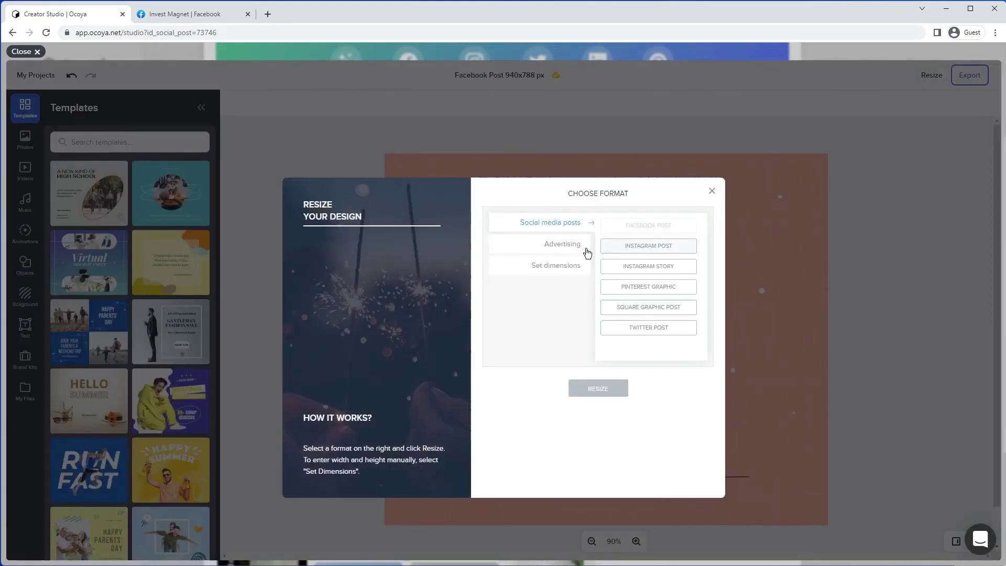
{"action": "left_click", "coordinate": [563, 247]}
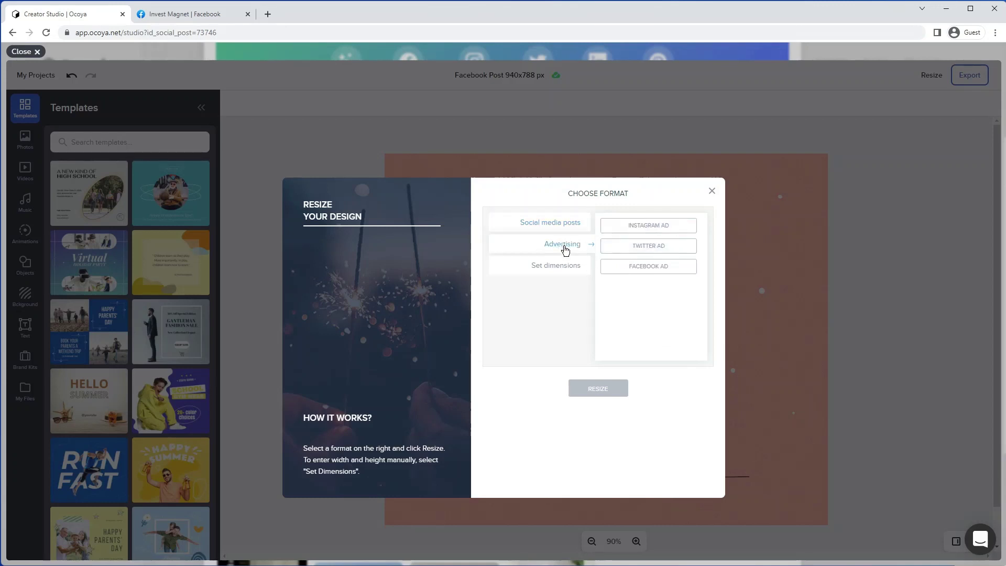
{"action": "left_click", "coordinate": [564, 265]}
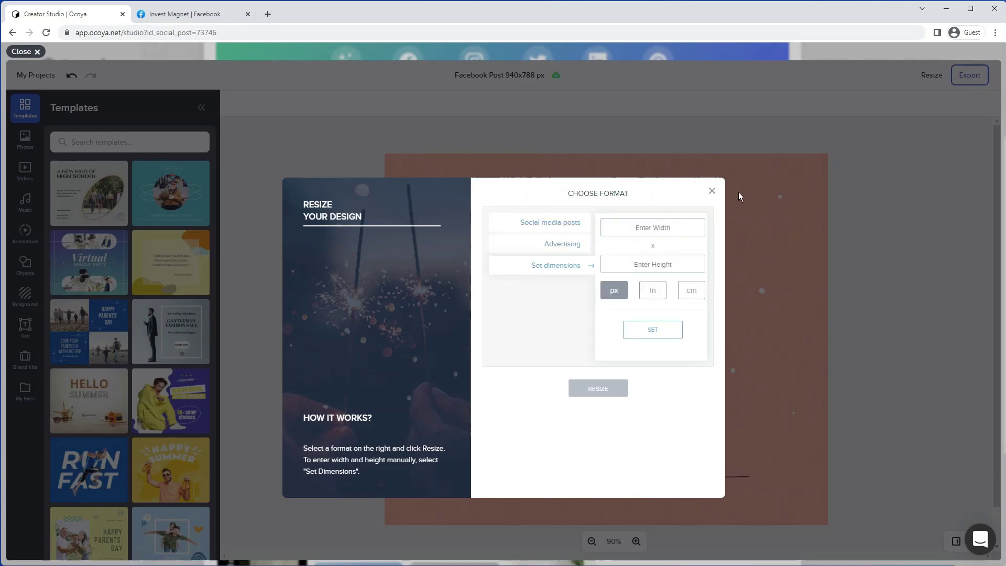
{"action": "left_click", "coordinate": [713, 191]}
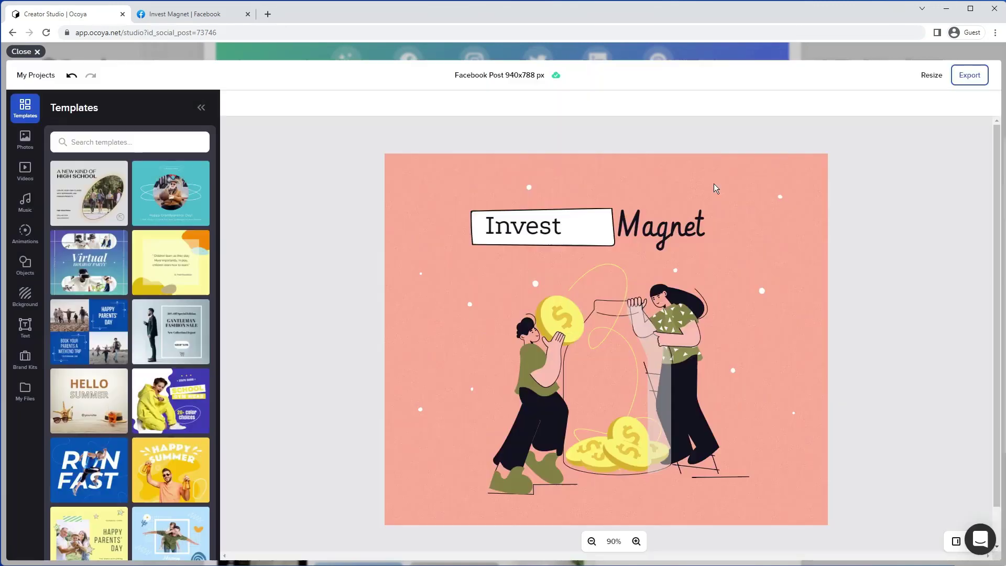
{"action": "left_click", "coordinate": [25, 140]}
{"action": "left_click", "coordinate": [25, 172]}
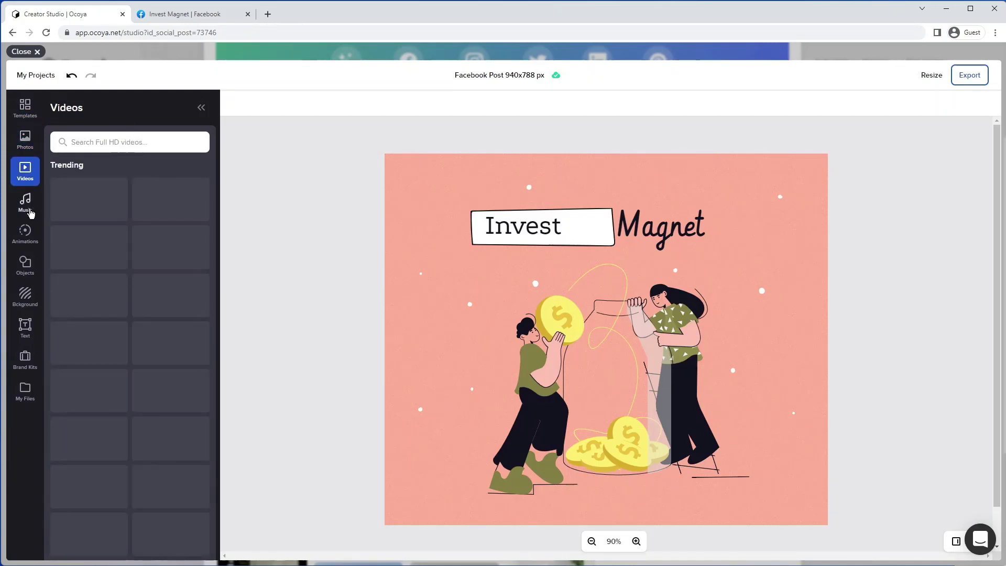
{"action": "left_click", "coordinate": [29, 210]}
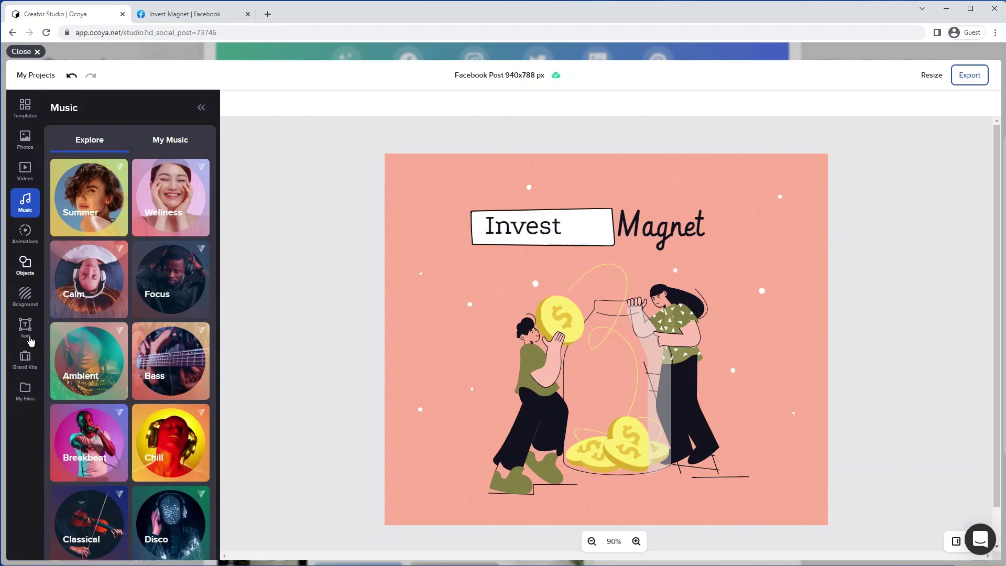
{"action": "left_click", "coordinate": [25, 359]}
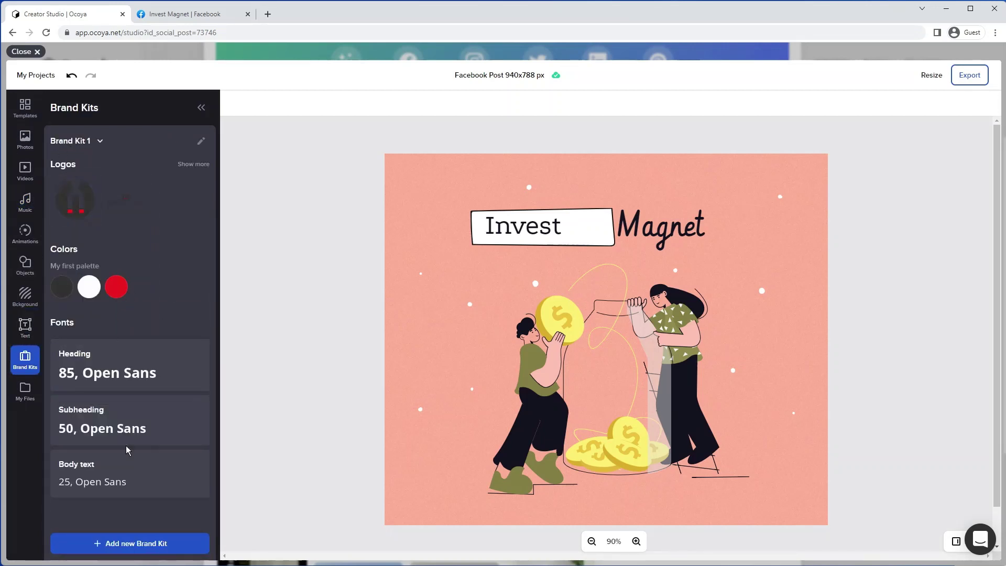
{"action": "left_click", "coordinate": [25, 390]}
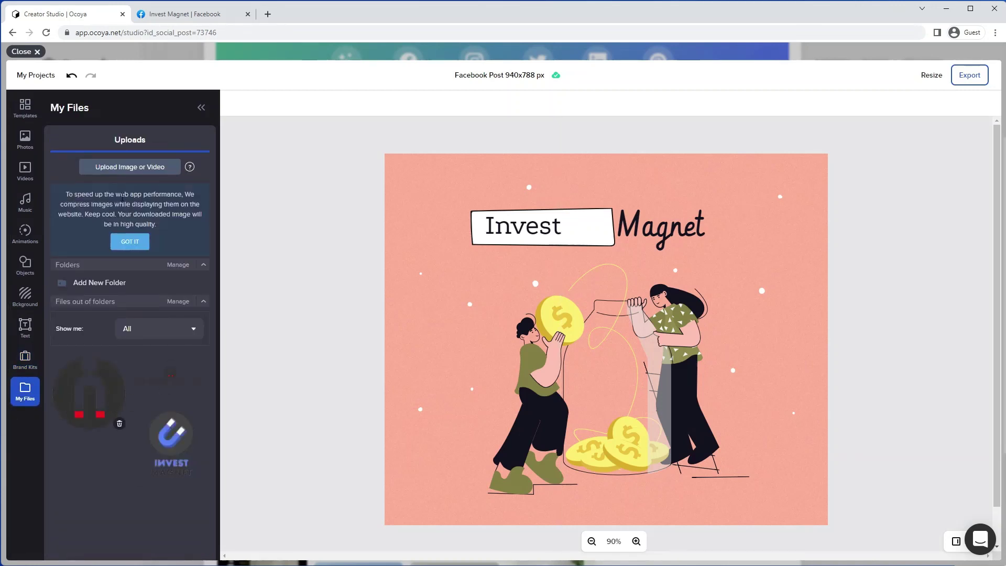
{"action": "left_click", "coordinate": [27, 110]}
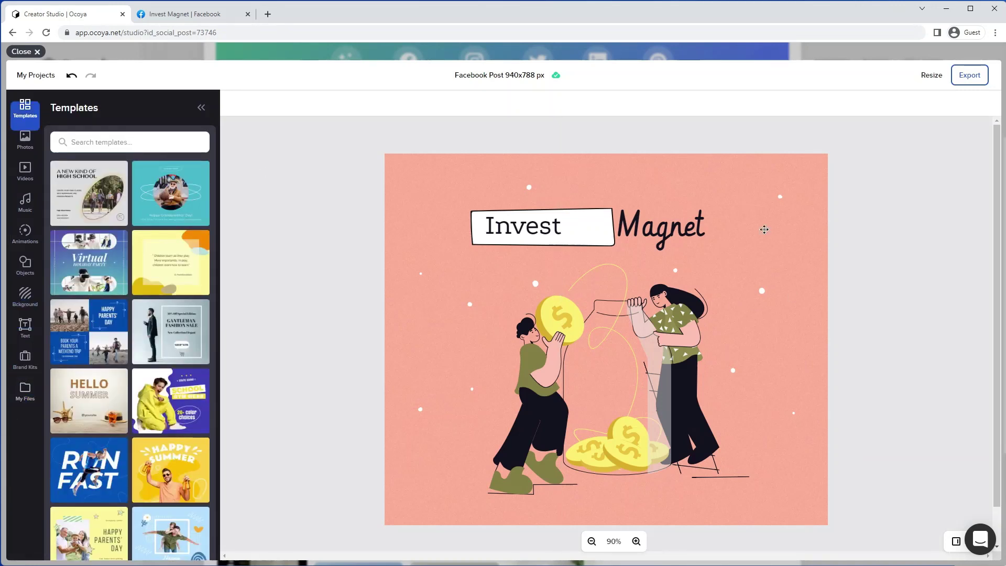
Step: Export the finished Invest Magnet graphic so it appears as the post's image
{"action": "left_click", "coordinate": [970, 76]}
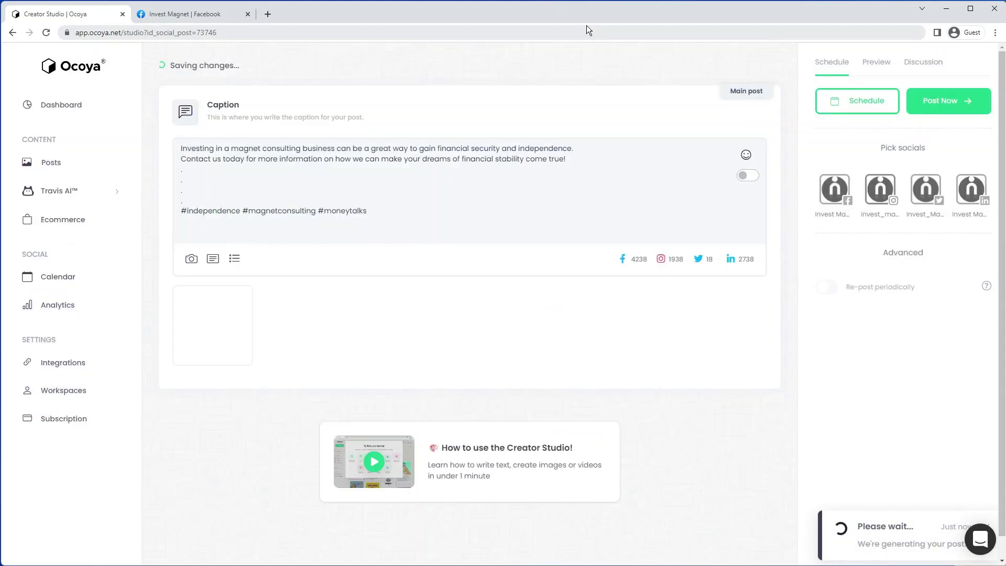
{"action": "mouse_move", "coordinate": [209, 337]}
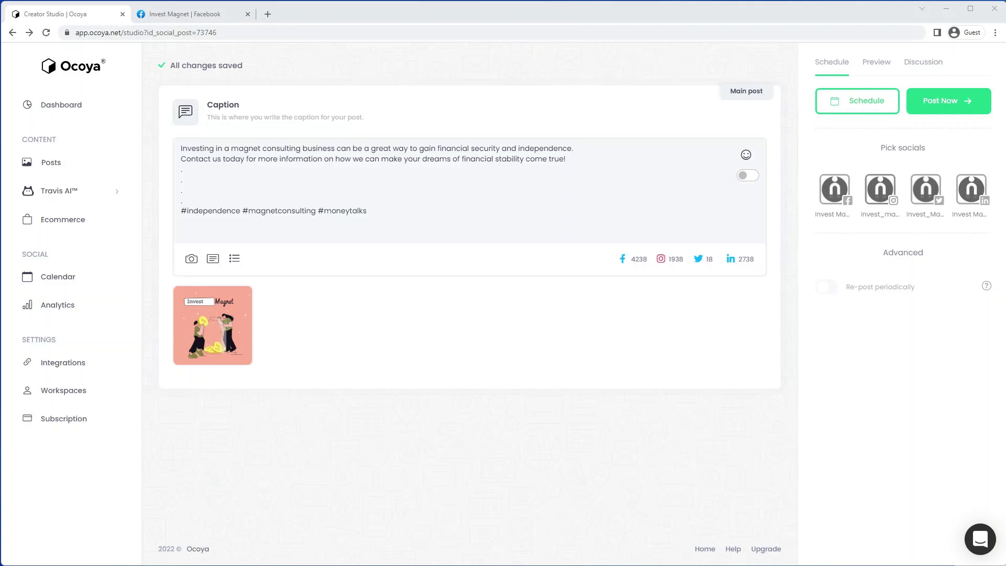
Step: Search stock photos for 'invest' and add the laptop trading-chart photo to the post
{"action": "left_click", "coordinate": [192, 259]}
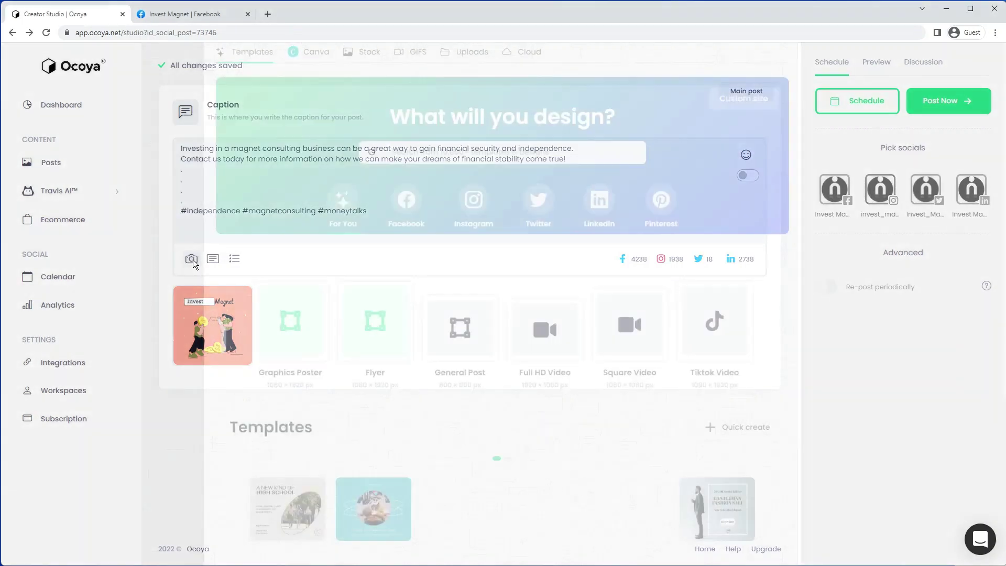
{"action": "left_click", "coordinate": [368, 78]}
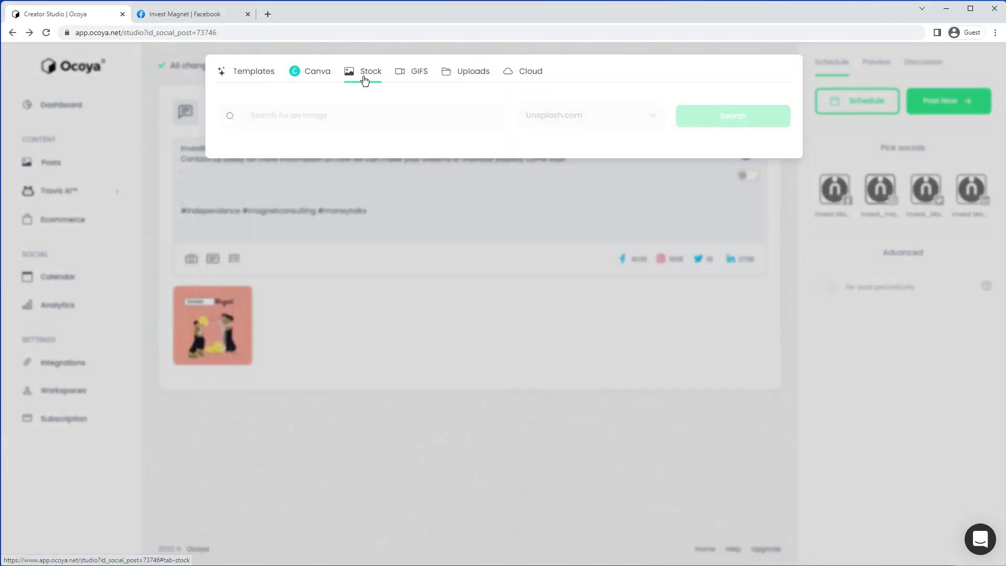
{"action": "type", "text": "invest"}
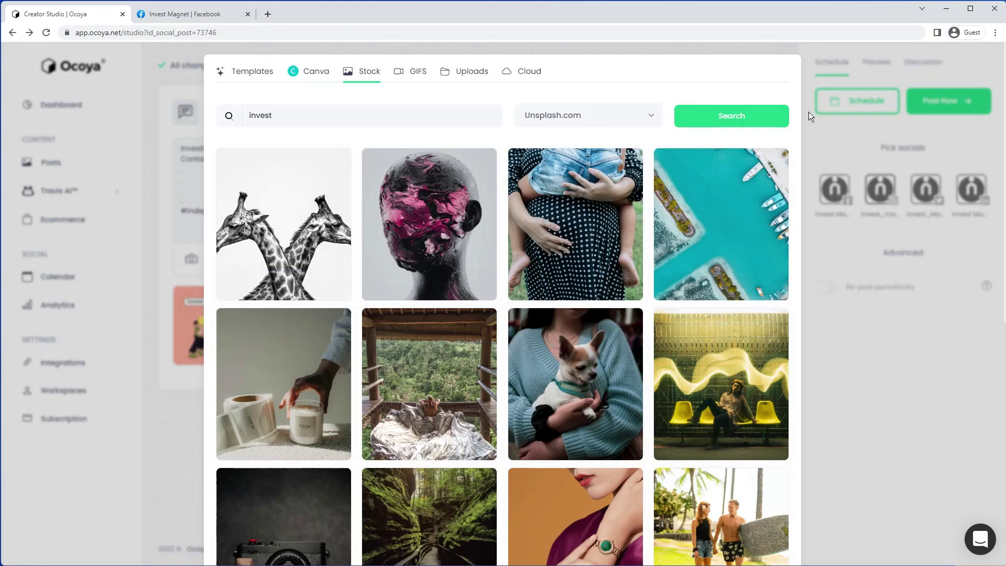
{"action": "left_click", "coordinate": [705, 117]}
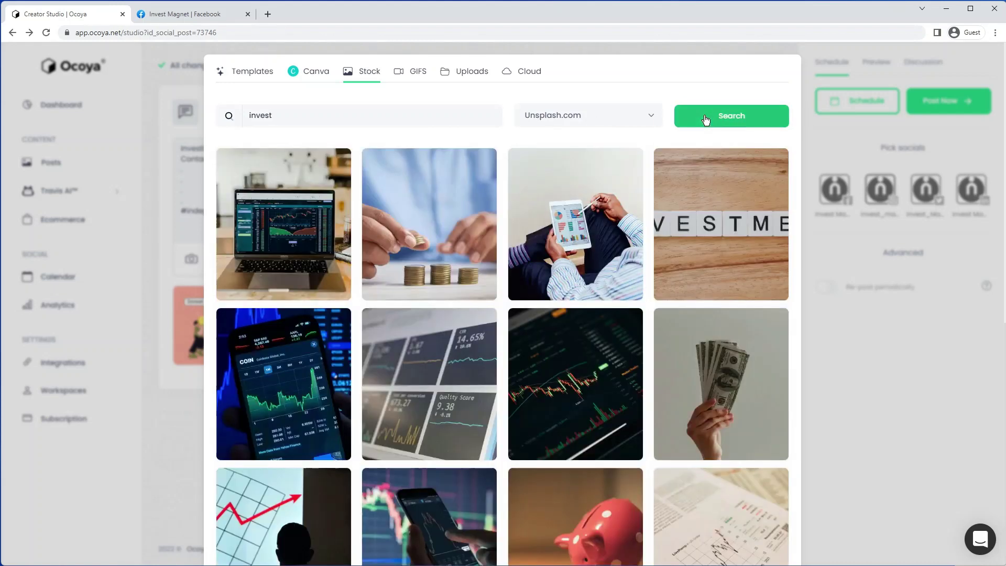
{"action": "left_click", "coordinate": [289, 215]}
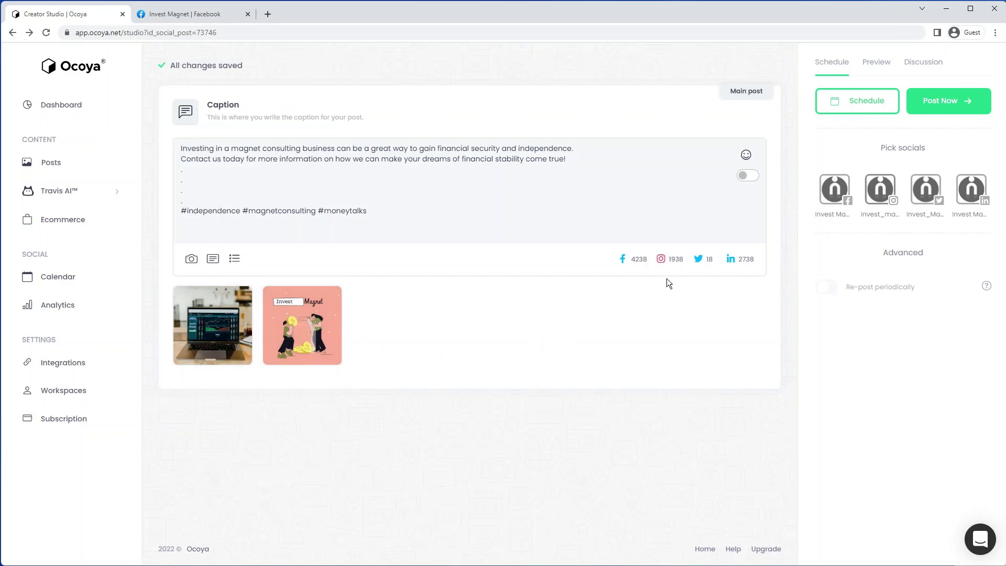
Step: Preview the post and check both images in the carousel
{"action": "left_click", "coordinate": [883, 73]}
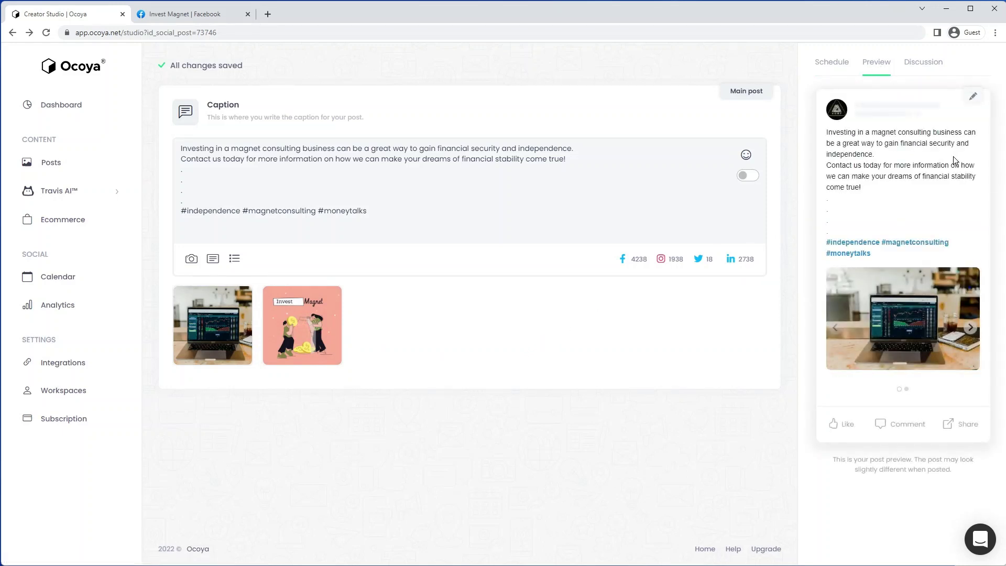
{"action": "left_click", "coordinate": [971, 329]}
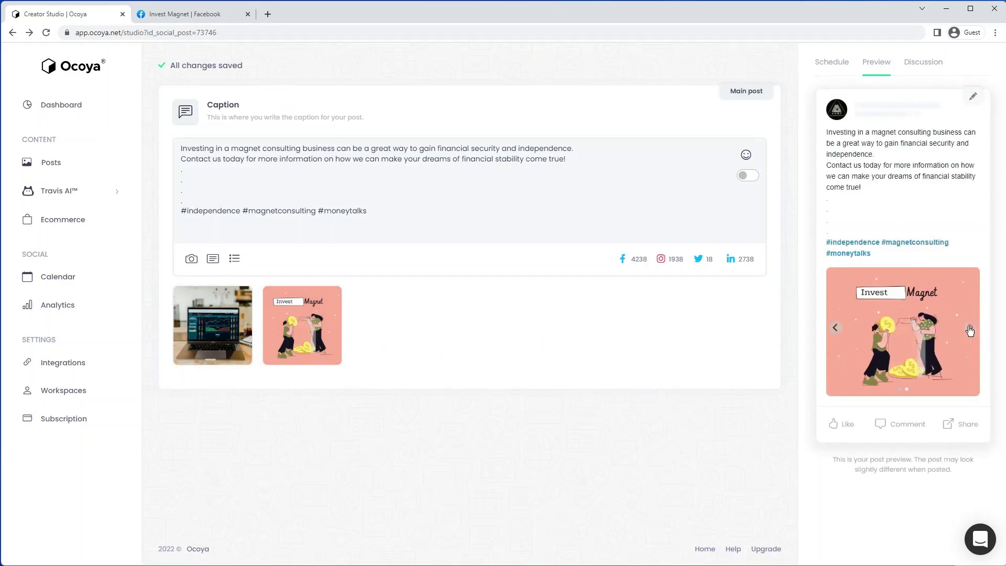
{"action": "left_click", "coordinate": [832, 63]}
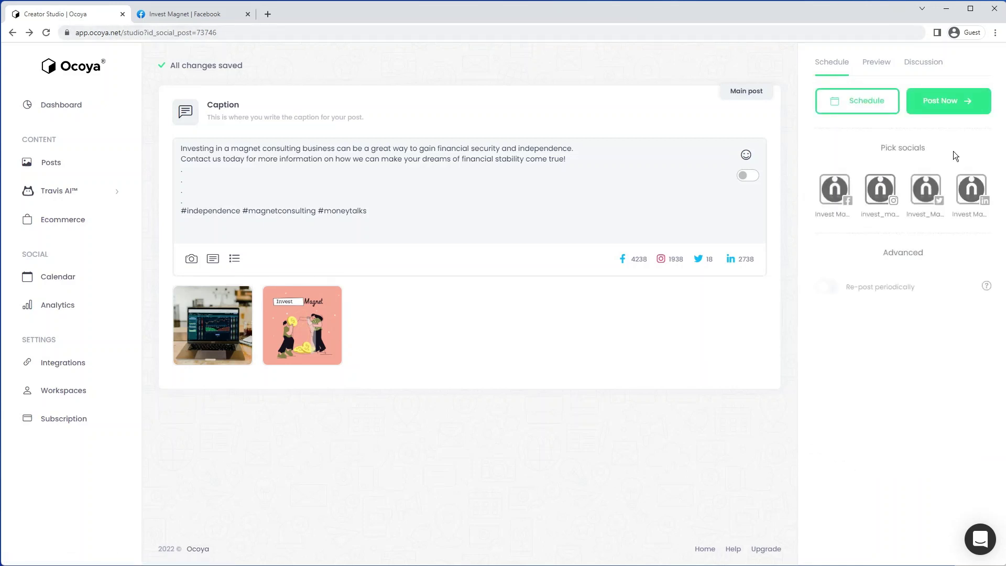
Step: Select the Facebook and Twitter accounts and publish the post now
{"action": "left_click", "coordinate": [835, 189]}
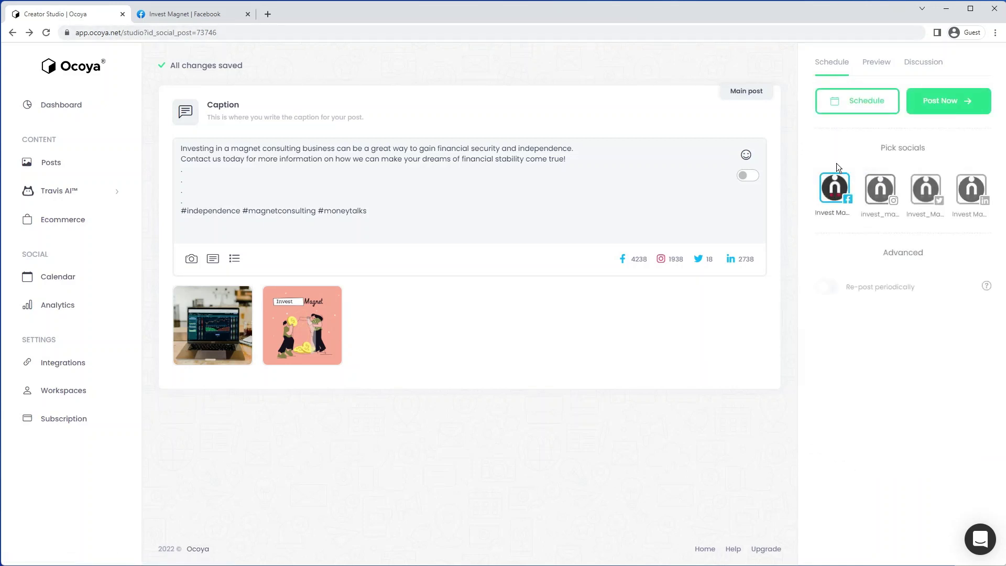
{"action": "left_click", "coordinate": [938, 196]}
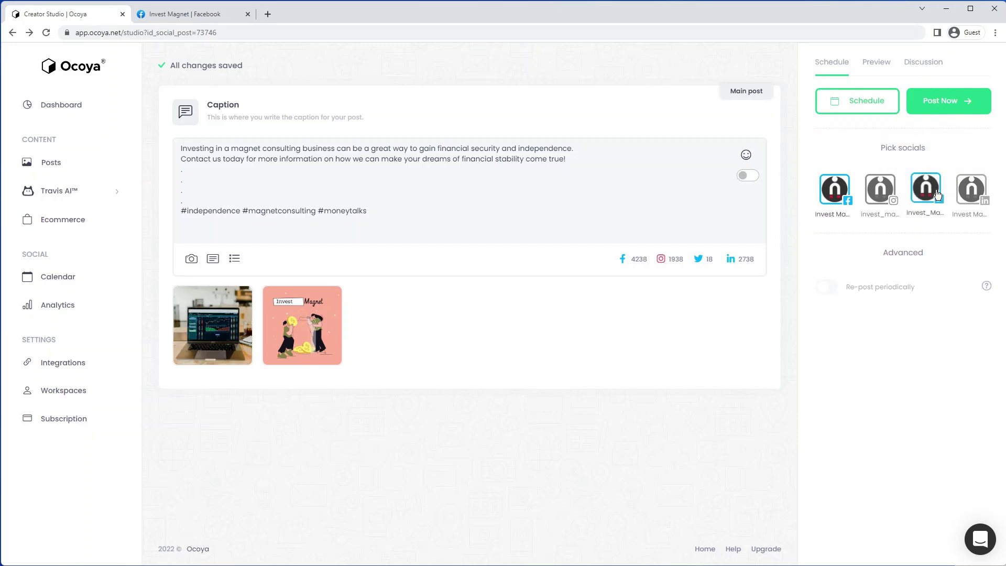
{"action": "left_click", "coordinate": [957, 101]}
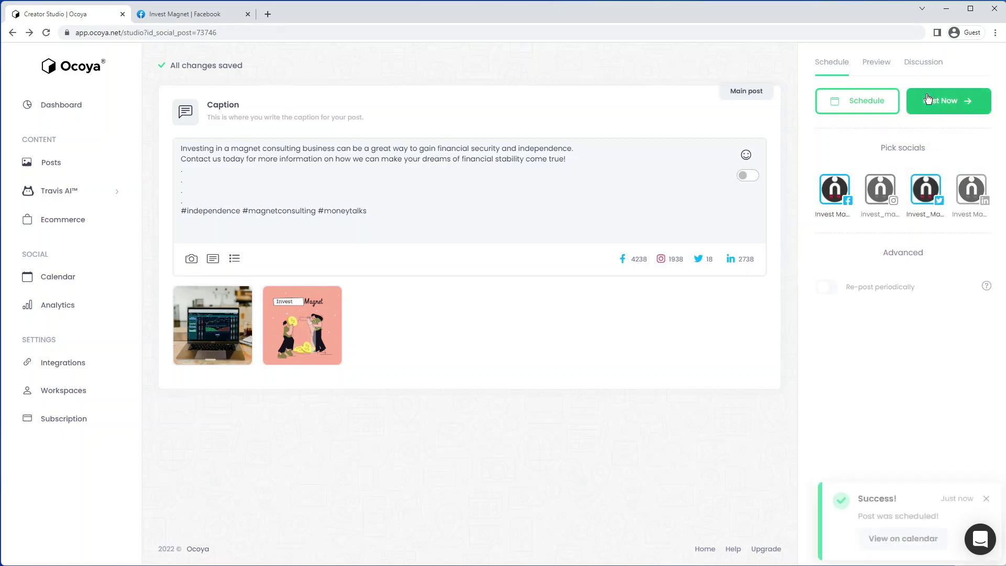
Step: Open the Jun 11, 5:10 PM post from the calendar, then go to the Invest Magnet Facebook page
{"action": "left_click", "coordinate": [915, 540]}
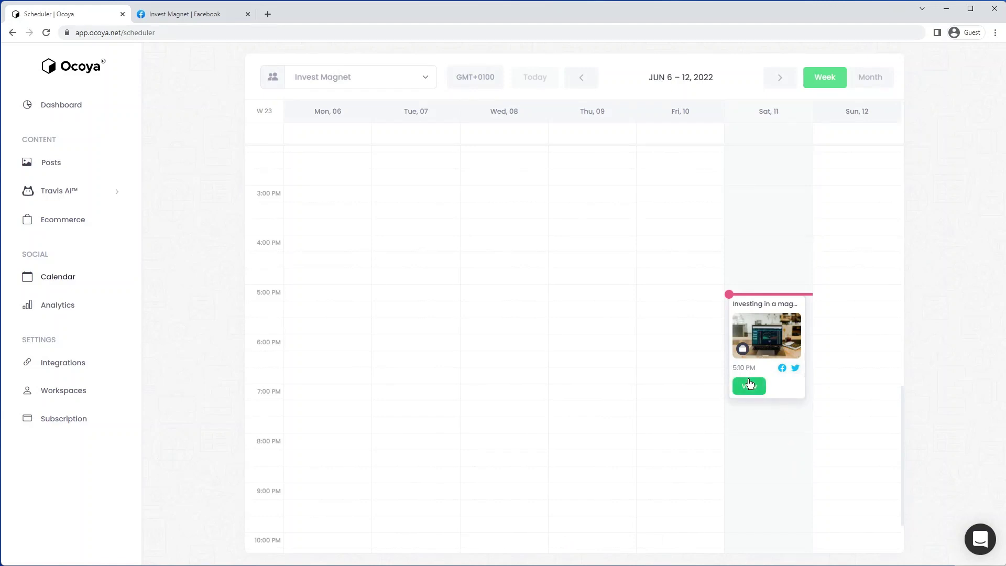
{"action": "left_click", "coordinate": [749, 386]}
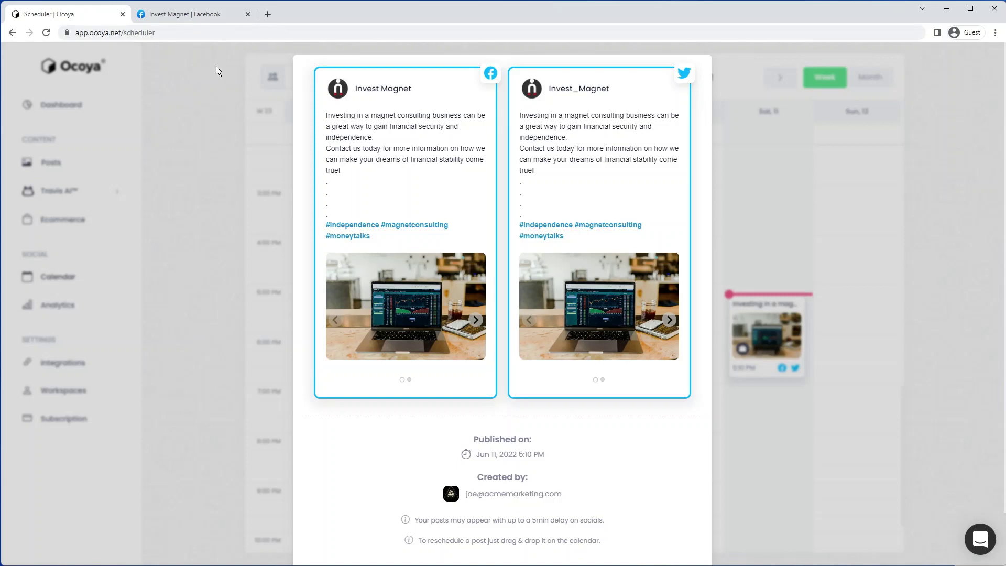
{"action": "left_click", "coordinate": [206, 15]}
Step: Reload the Invest Magnet Facebook page and expand the new post's full caption and hashtags
{"action": "left_click", "coordinate": [213, 32]}
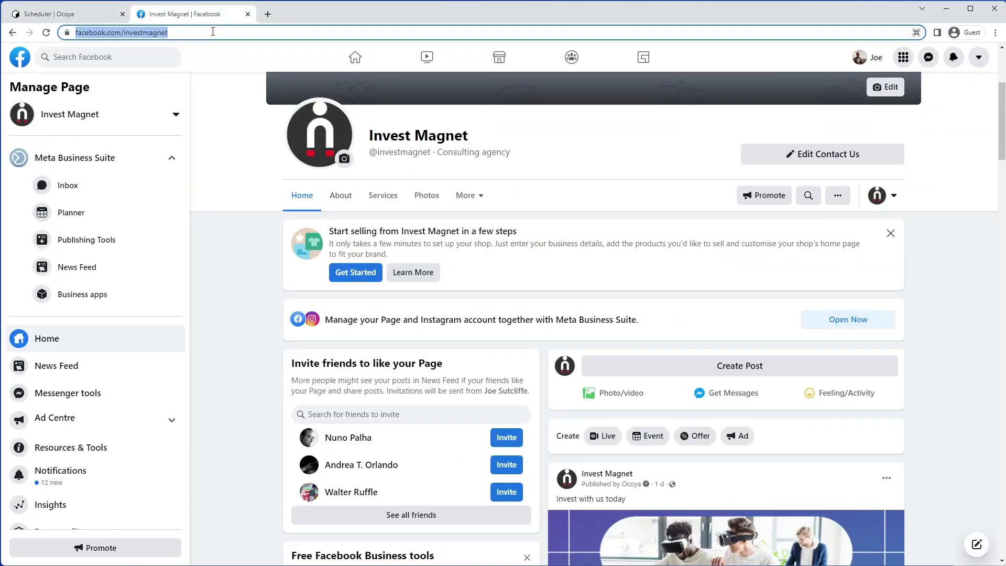
{"action": "key", "text": "Return"}
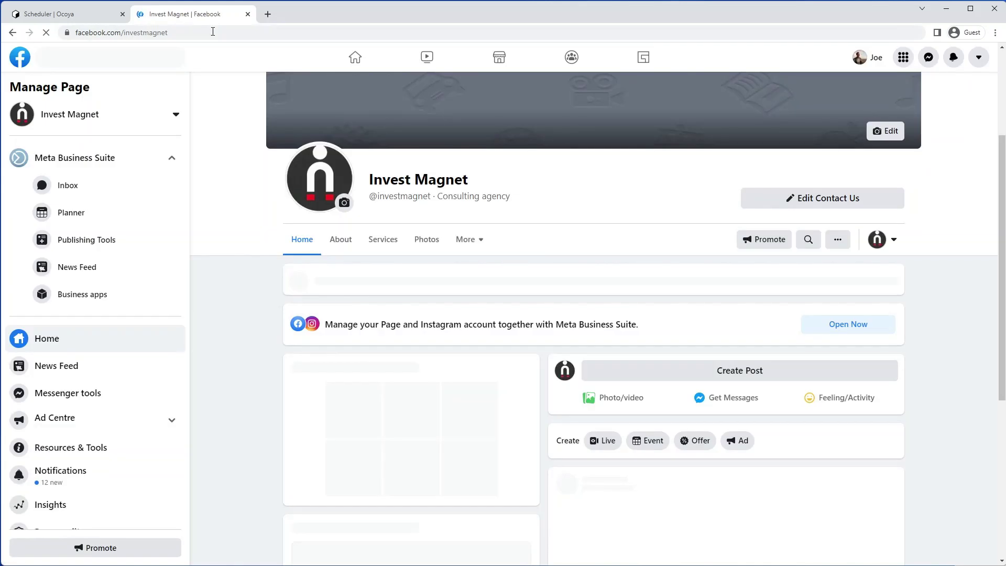
{"action": "scroll", "coordinate": [675, 234], "scroll_direction": "down", "scroll_amount": 5}
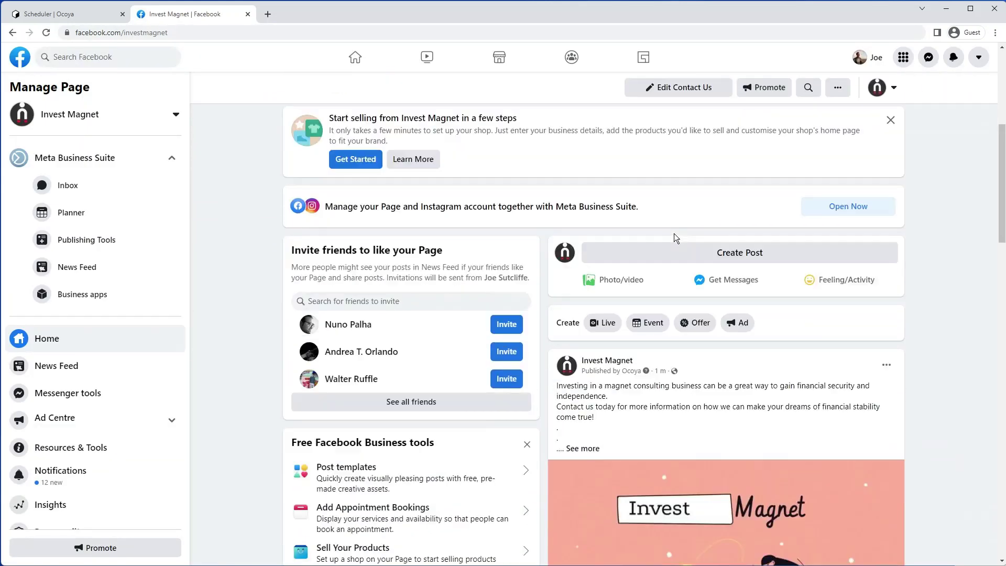
{"action": "scroll", "coordinate": [675, 234], "scroll_direction": "down", "scroll_amount": 3}
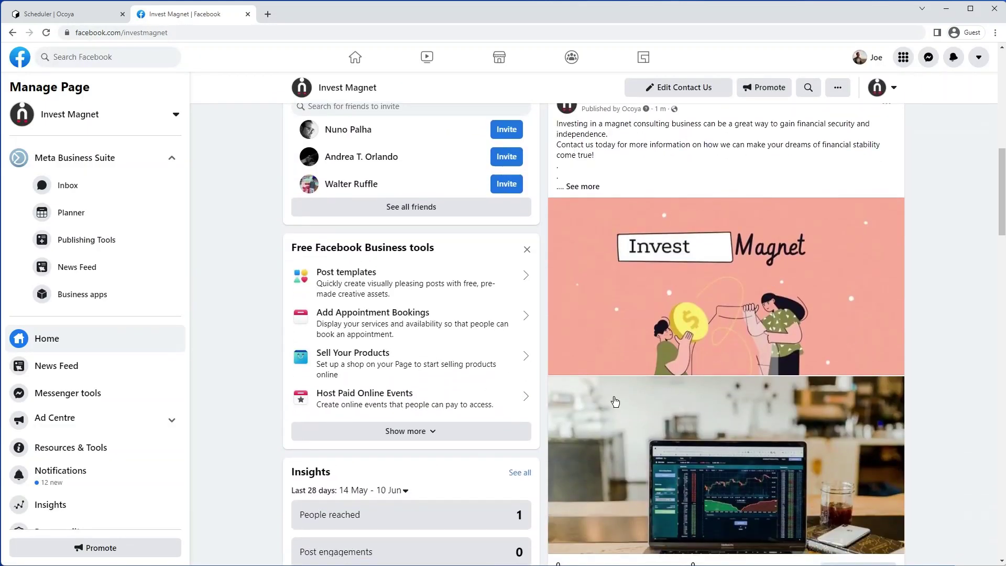
{"action": "left_click", "coordinate": [586, 186]}
{"action": "scroll", "coordinate": [681, 236], "scroll_direction": "down", "scroll_amount": 4}
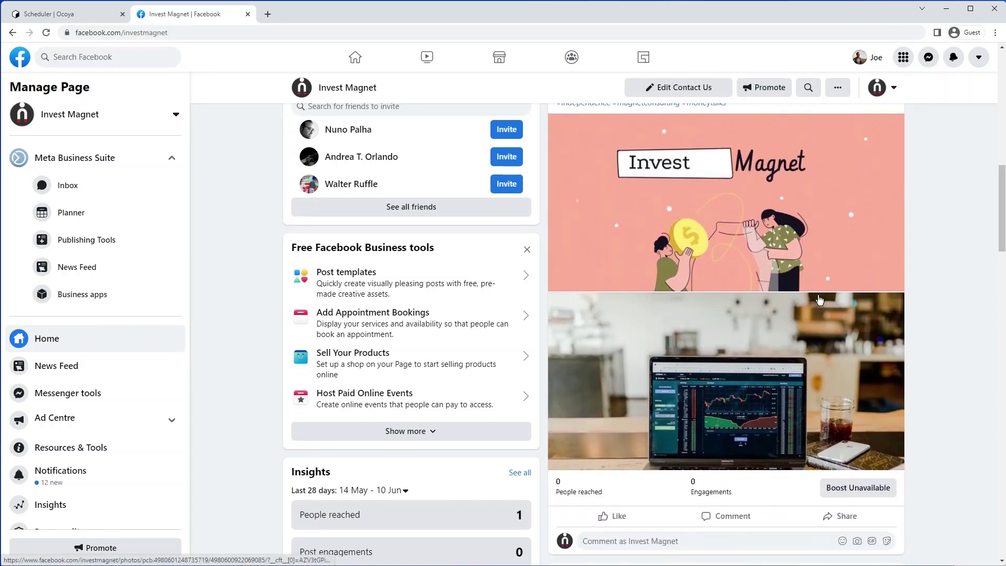
{"action": "scroll", "coordinate": [818, 300], "scroll_direction": "up", "scroll_amount": 4}
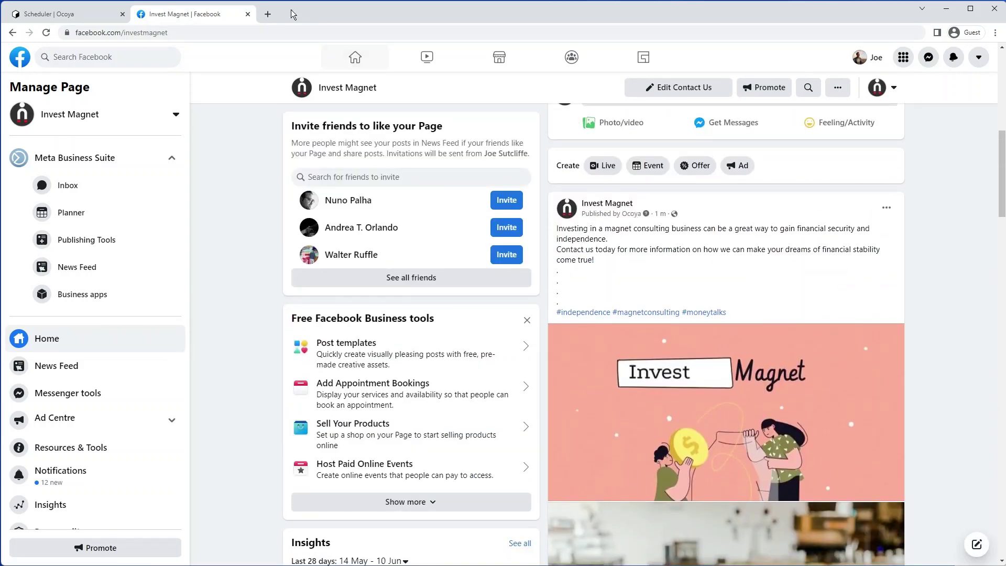
Step: Back in the Ocoya post editor, select the Instagram and LinkedIn accounts
{"action": "left_click", "coordinate": [52, 16]}
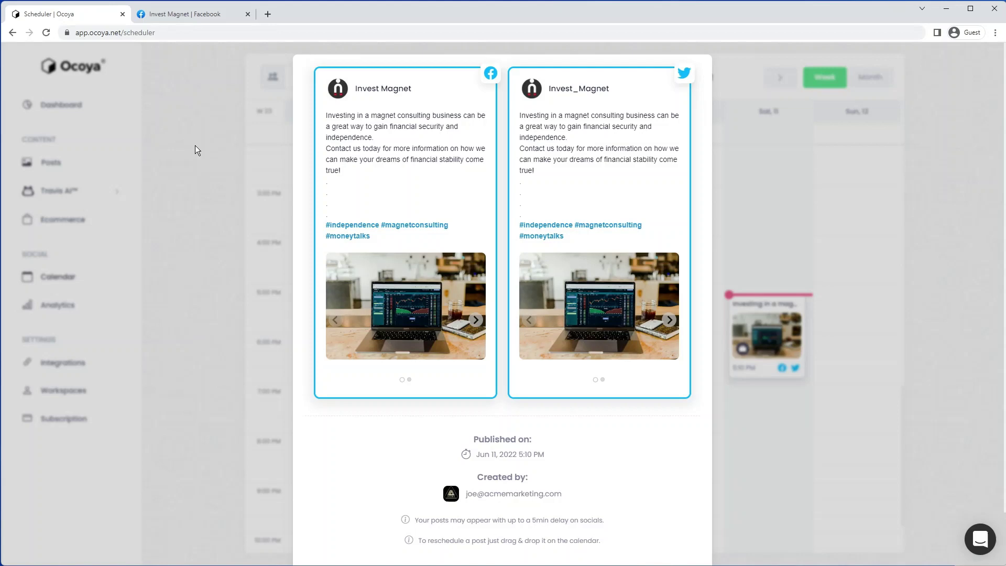
{"action": "left_click", "coordinate": [195, 146]}
{"action": "left_click", "coordinate": [16, 34]}
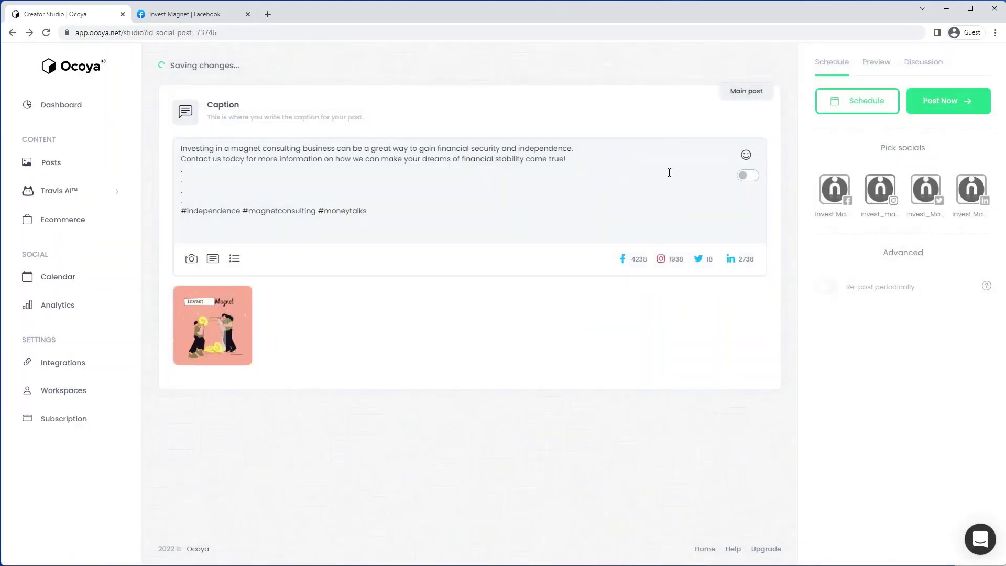
{"action": "left_click", "coordinate": [884, 190]}
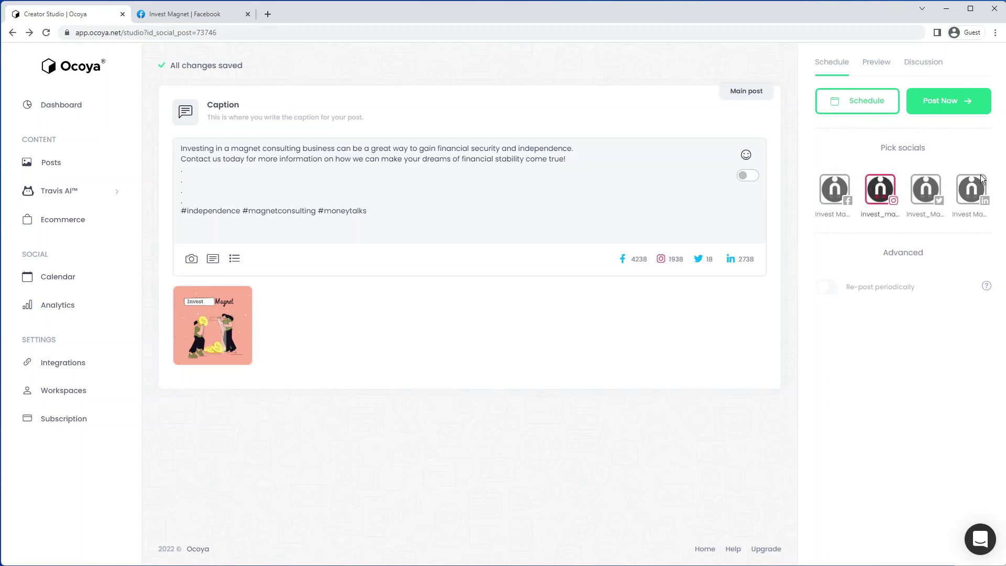
{"action": "left_click", "coordinate": [974, 191]}
Step: Schedule the post for Jun 14, 2022 at 4:08 PM
{"action": "left_click", "coordinate": [855, 105]}
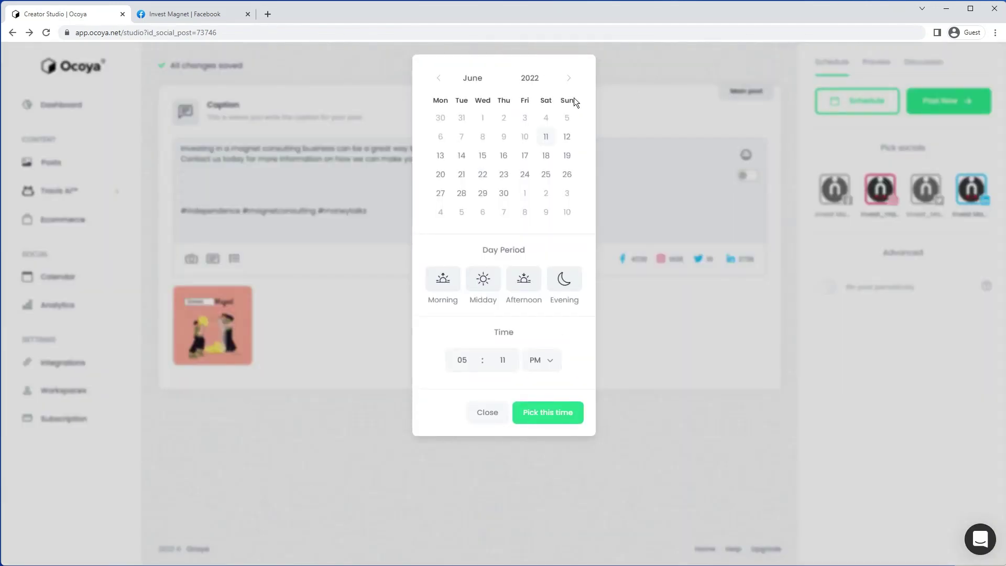
{"action": "left_click", "coordinate": [461, 158]}
{"action": "left_click", "coordinate": [524, 280]}
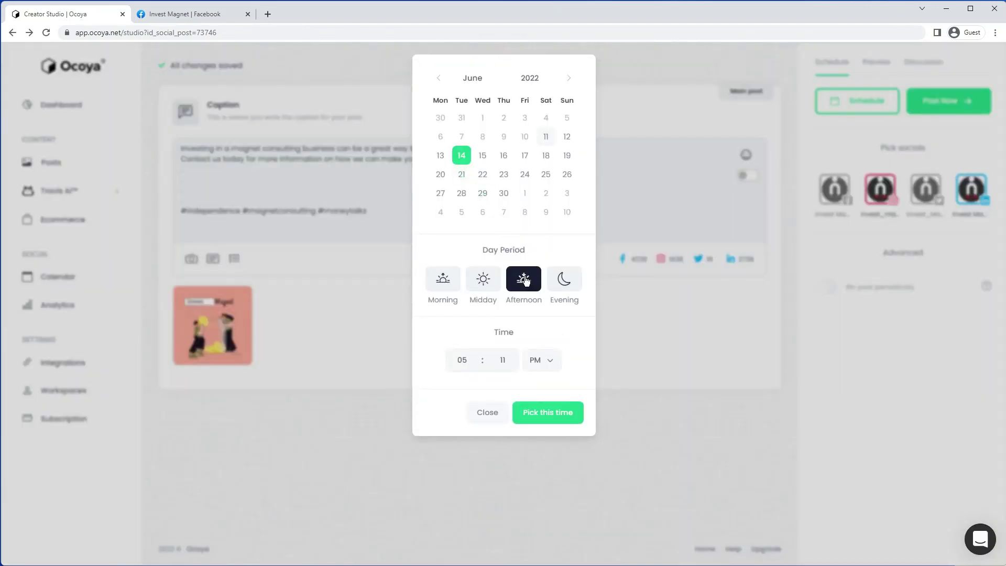
{"action": "left_click", "coordinate": [532, 412]}
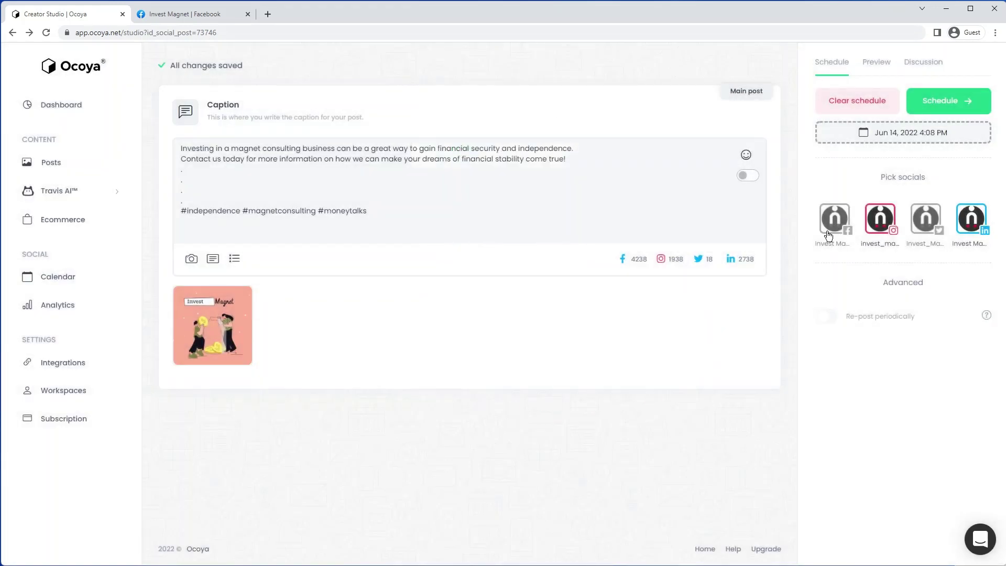
{"action": "left_click", "coordinate": [946, 104]}
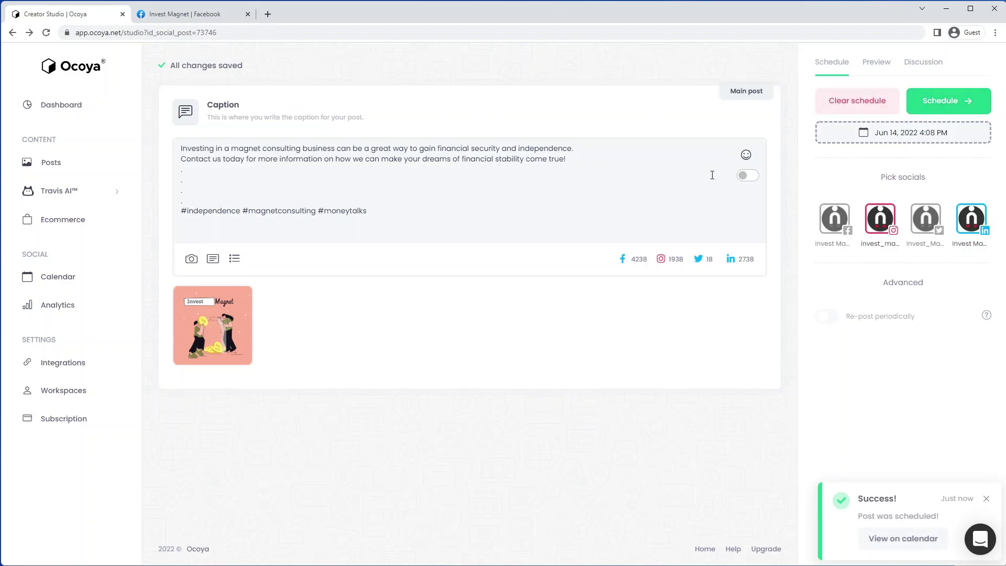
Step: In the Jun 13–19 calendar week, drag the post from Tue 14 4 PM to Wed 15 5 PM
{"action": "left_click", "coordinate": [883, 538]}
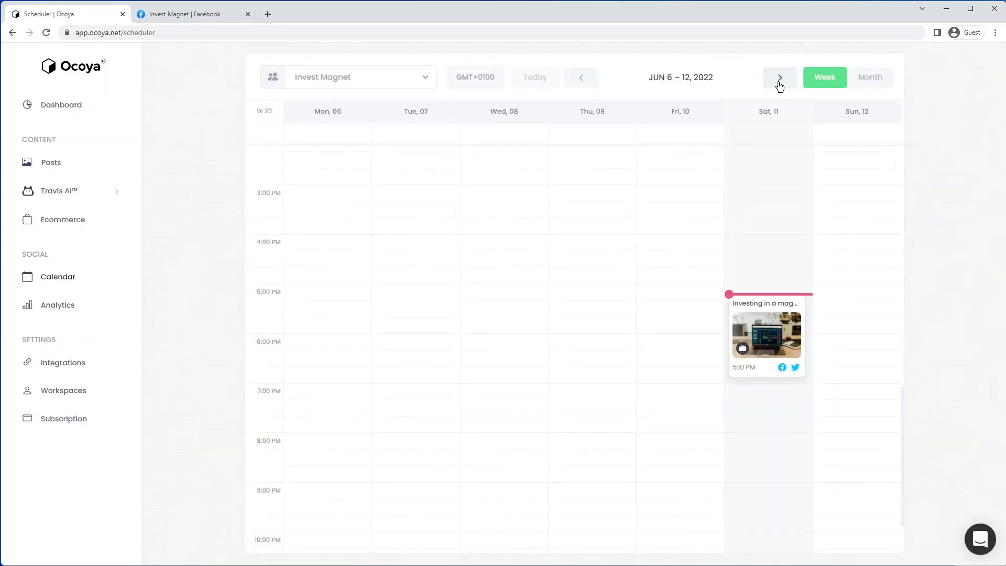
{"action": "left_click", "coordinate": [780, 78]}
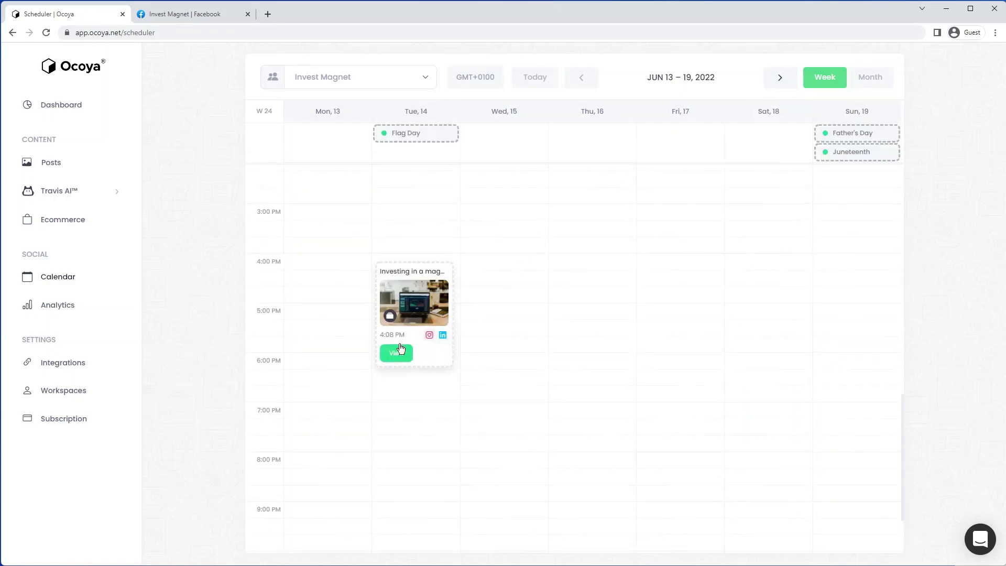
{"action": "left_click", "coordinate": [401, 348]}
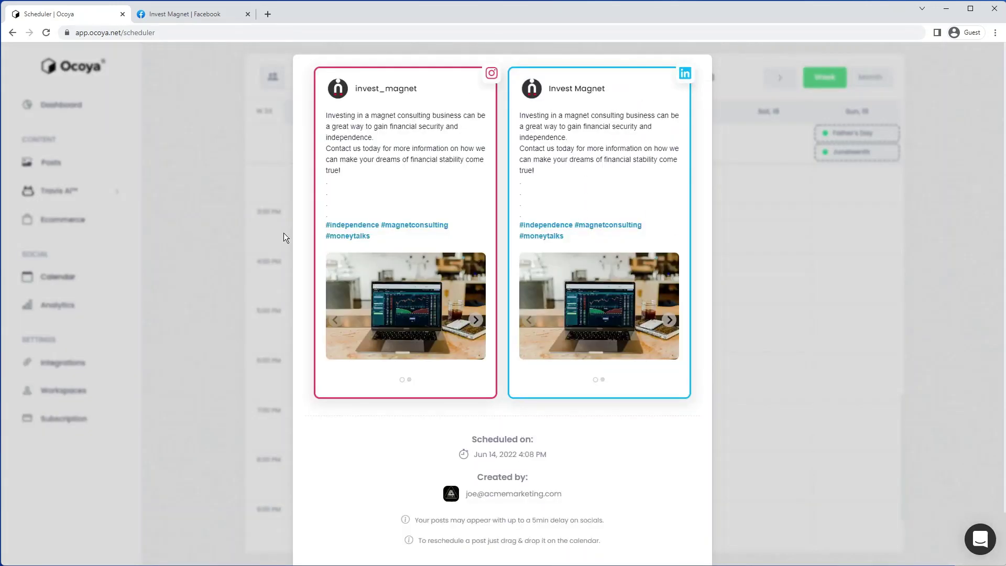
{"action": "left_click", "coordinate": [805, 353]}
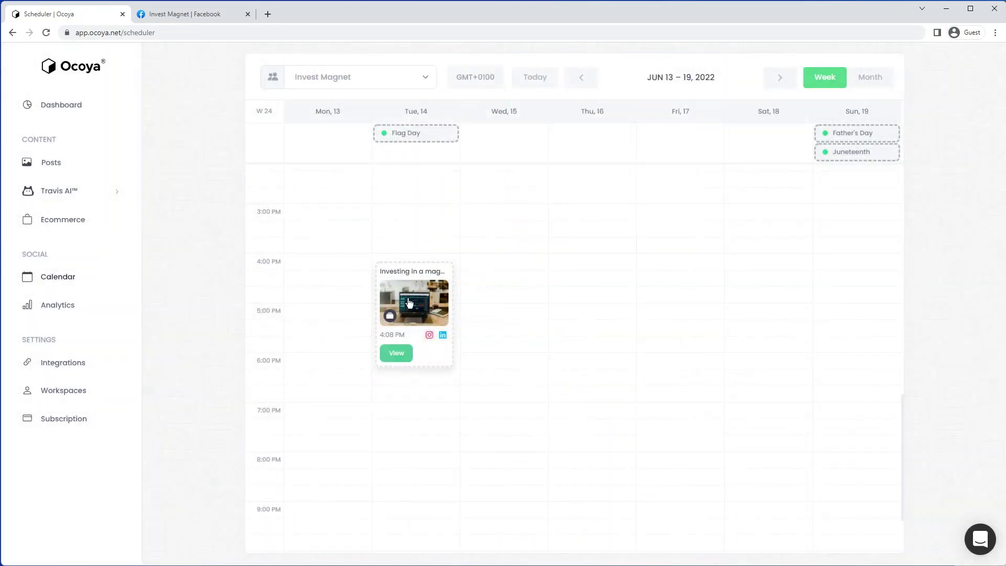
{"action": "left_click_drag", "start_coordinate": [424, 300], "coordinate": [513, 350]}
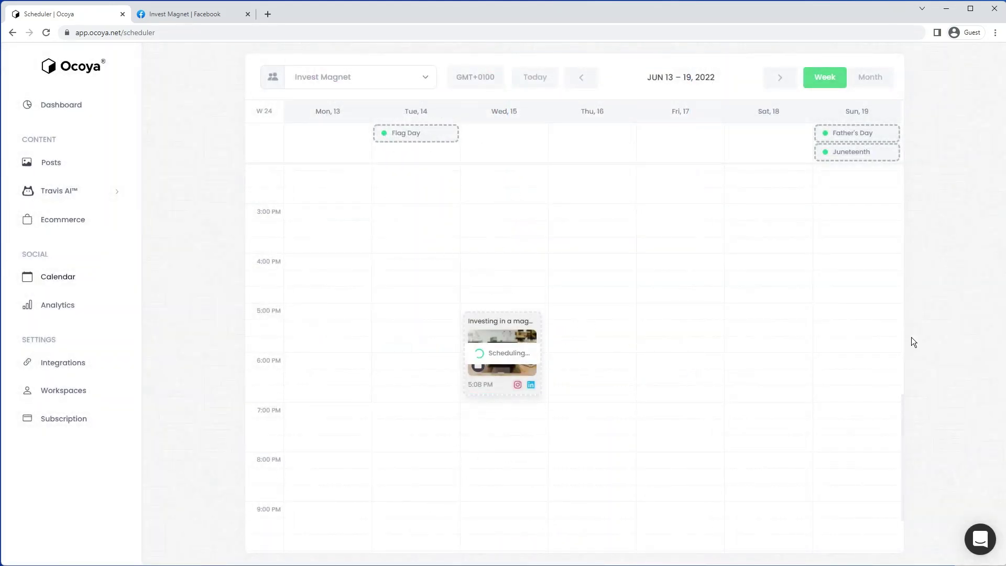